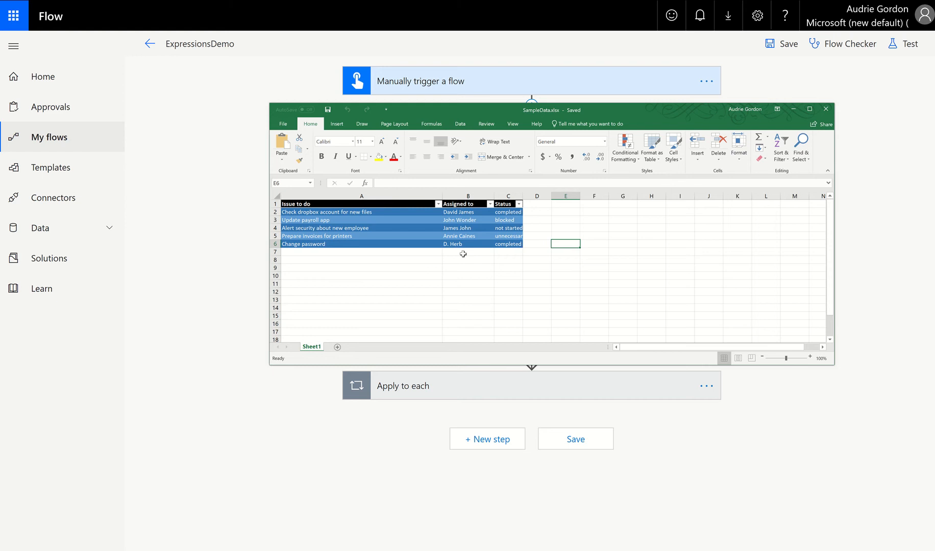
Switch to the SampleData.xlsx workbook in Excel, zoom the sheet to 200% and widen the Status column to fit its entries.
left_click(794, 111)
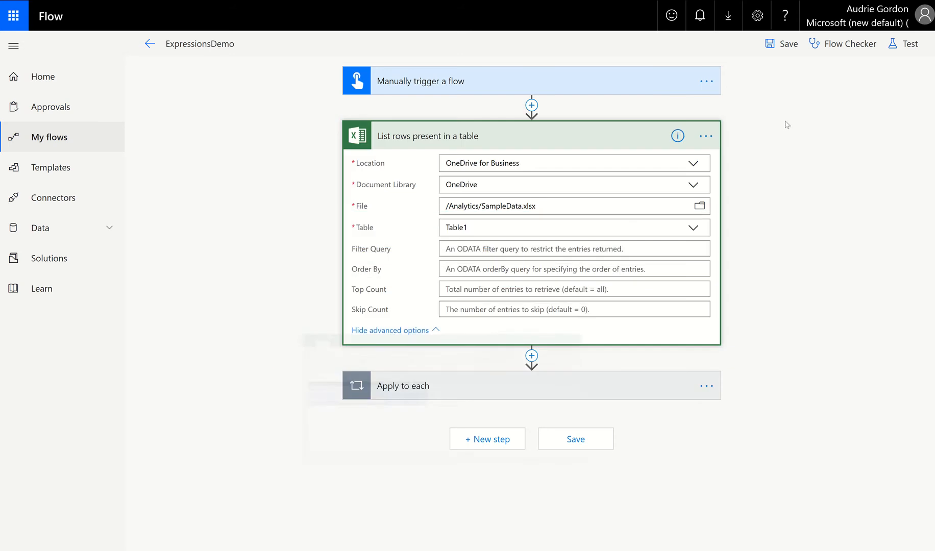
left_click(478, 250)
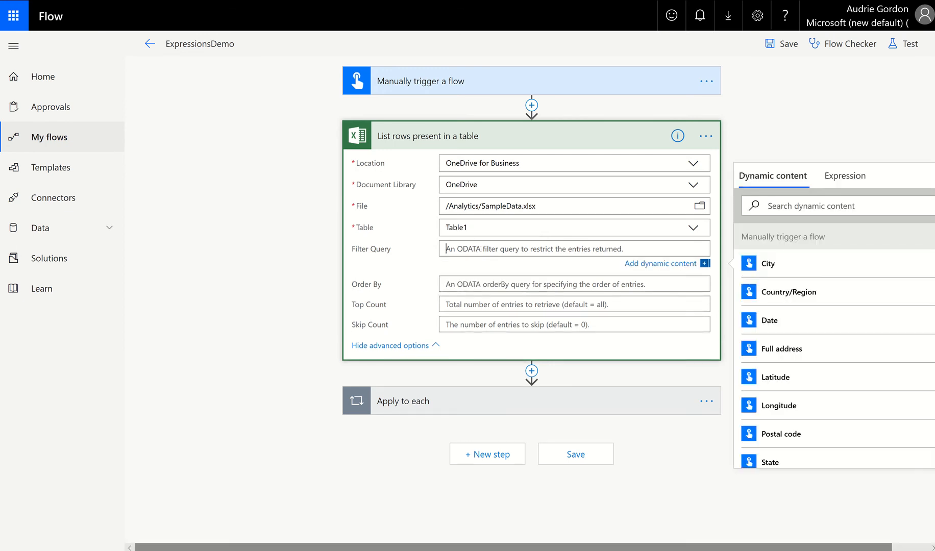
key("alt+Tab")
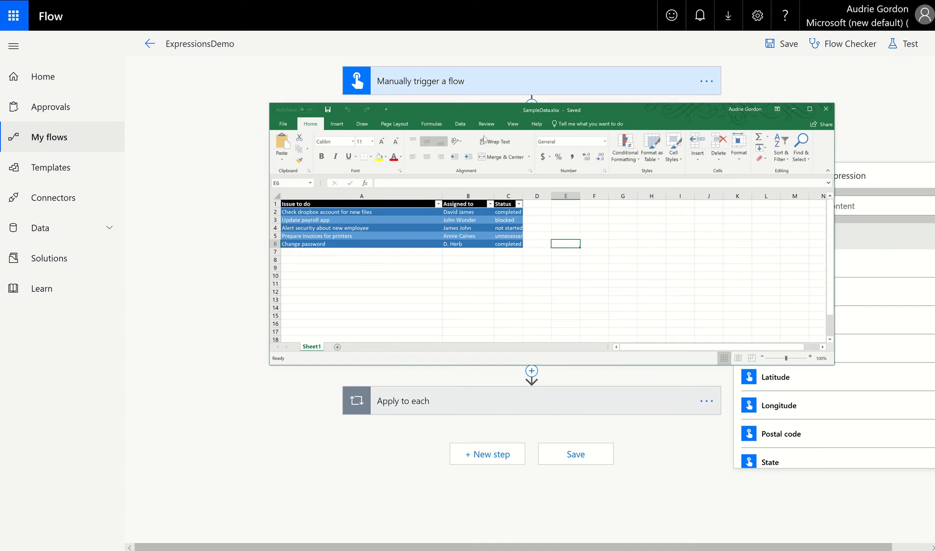
left_click(513, 124)
left_click(444, 145)
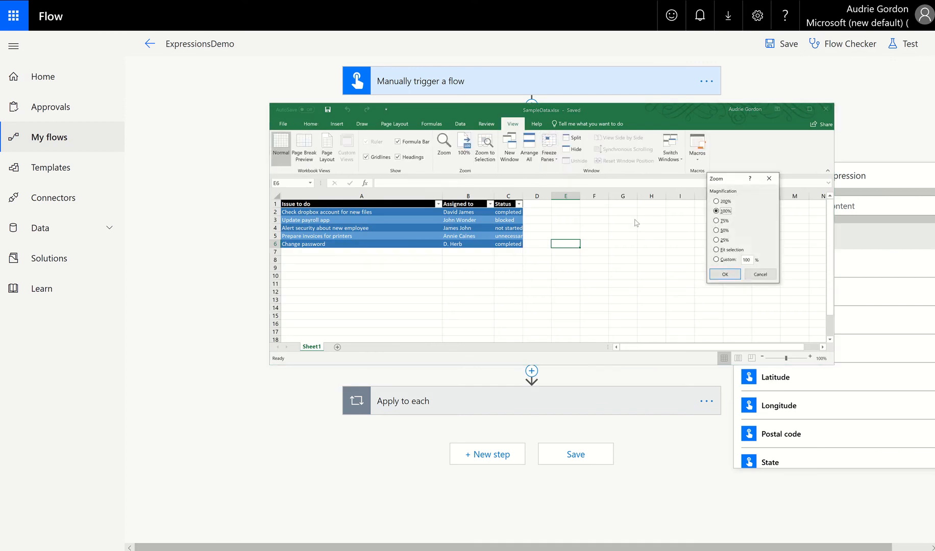
left_click(716, 201)
left_click(725, 274)
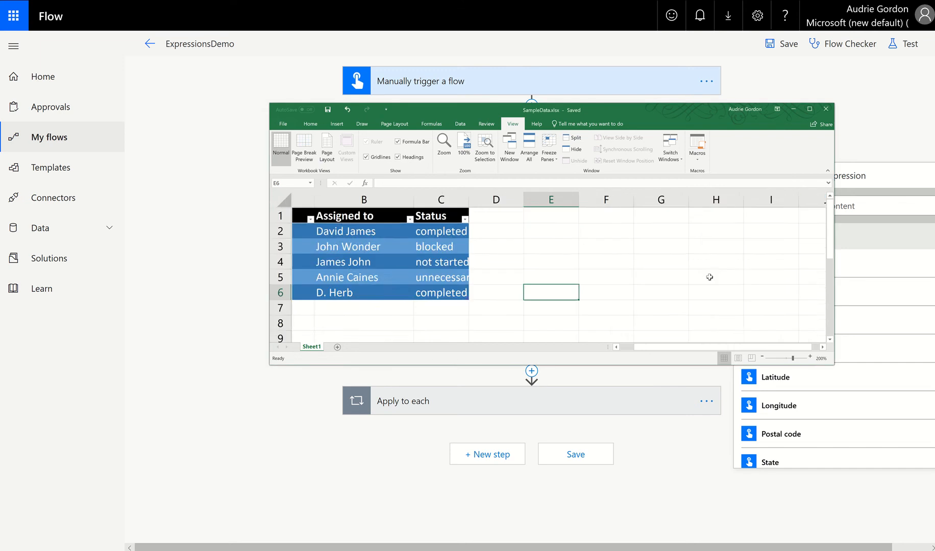
left_click_drag(687, 348, 604, 355)
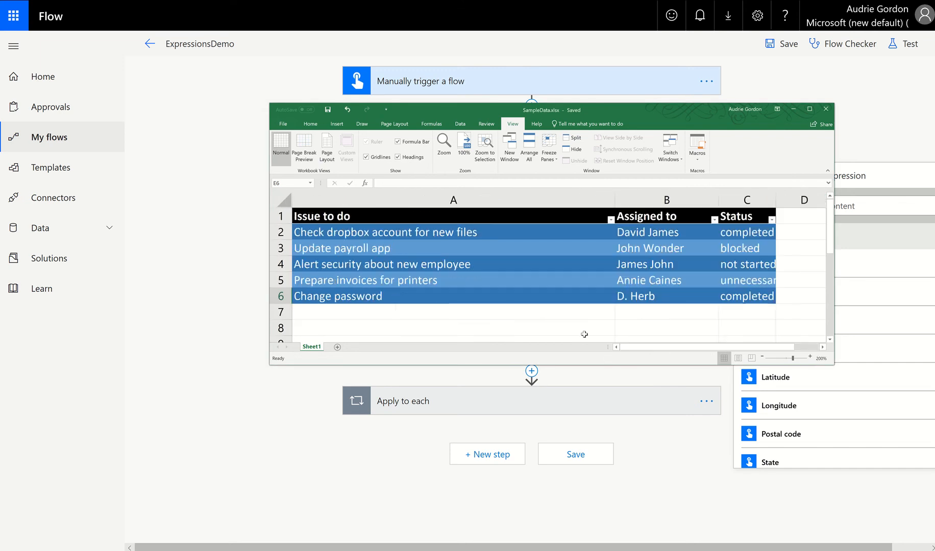
left_click_drag(777, 203, 800, 203)
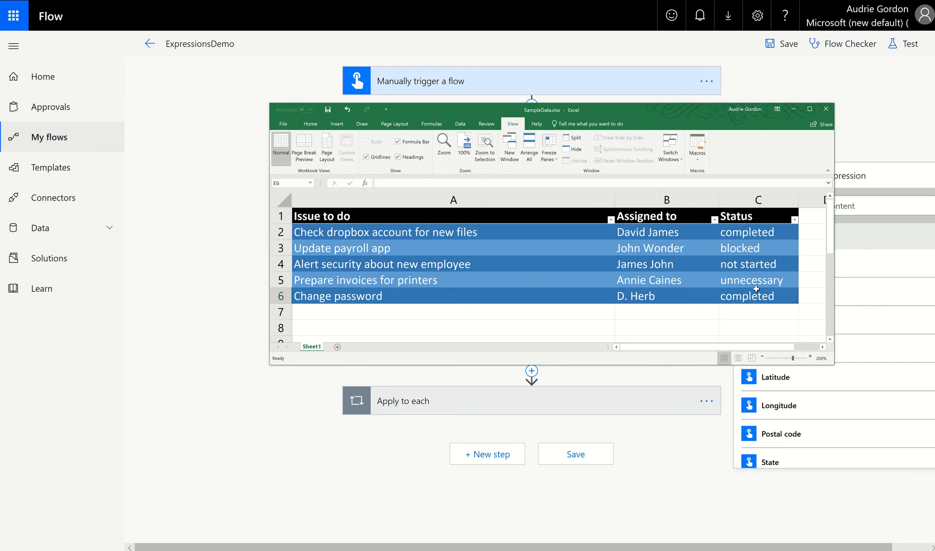
Return to the flow and set the Filter Query of the List rows action to Status eq 'completed'.
left_click(795, 109)
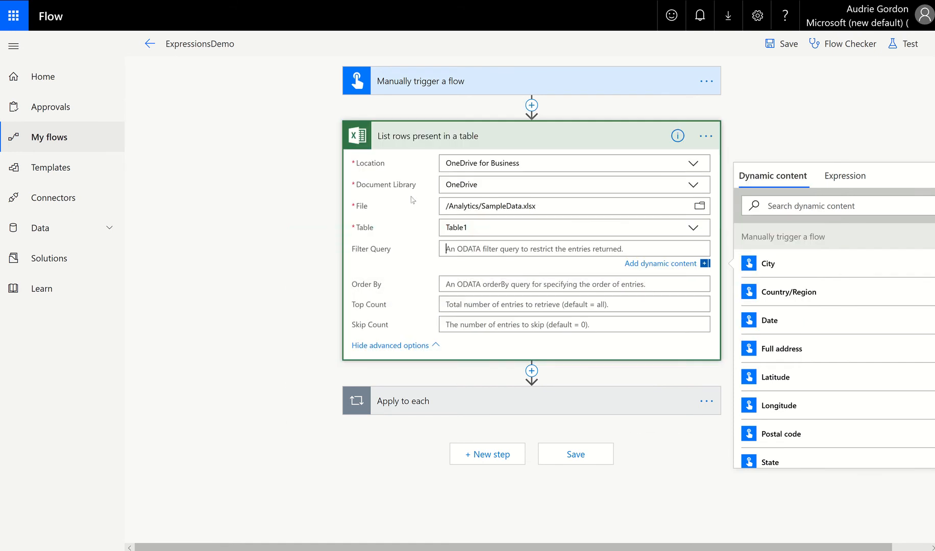
left_click(475, 250)
type("Status eq")
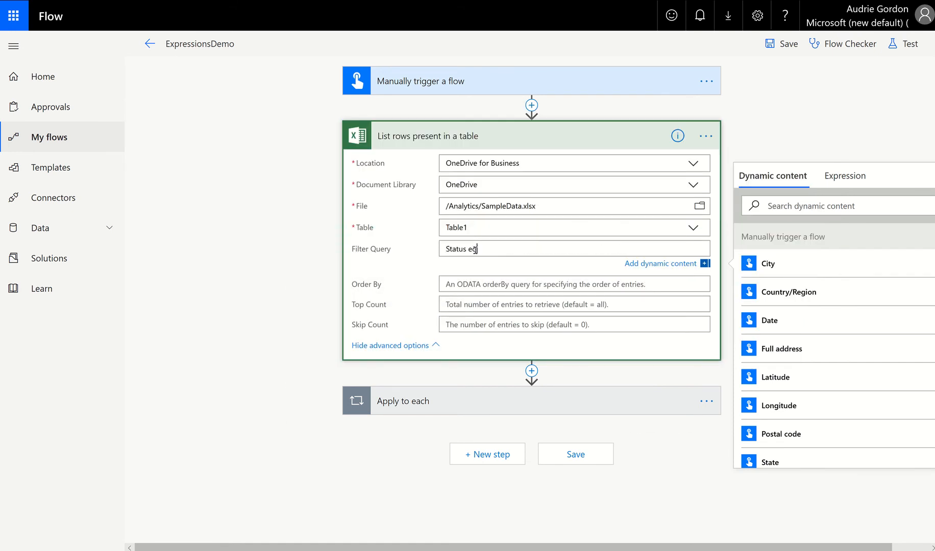
type(" 'completed")
Save the flow and run a manual test with the single-status filter.
left_click(906, 44)
left_click(766, 137)
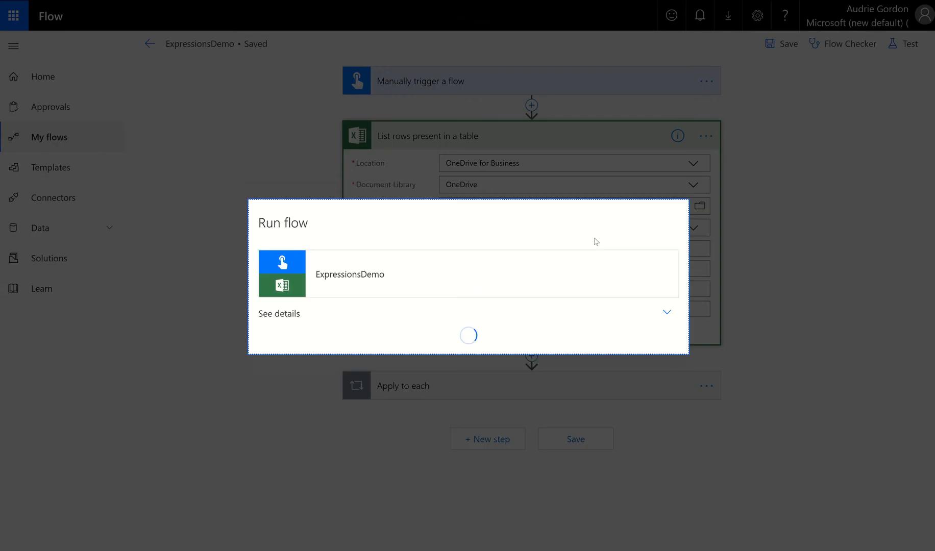
left_click(560, 341)
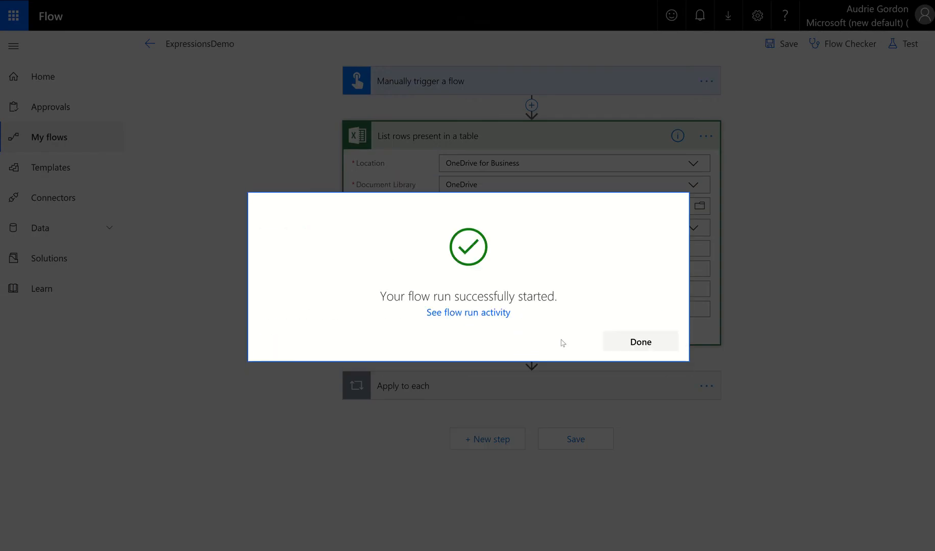
left_click(682, 342)
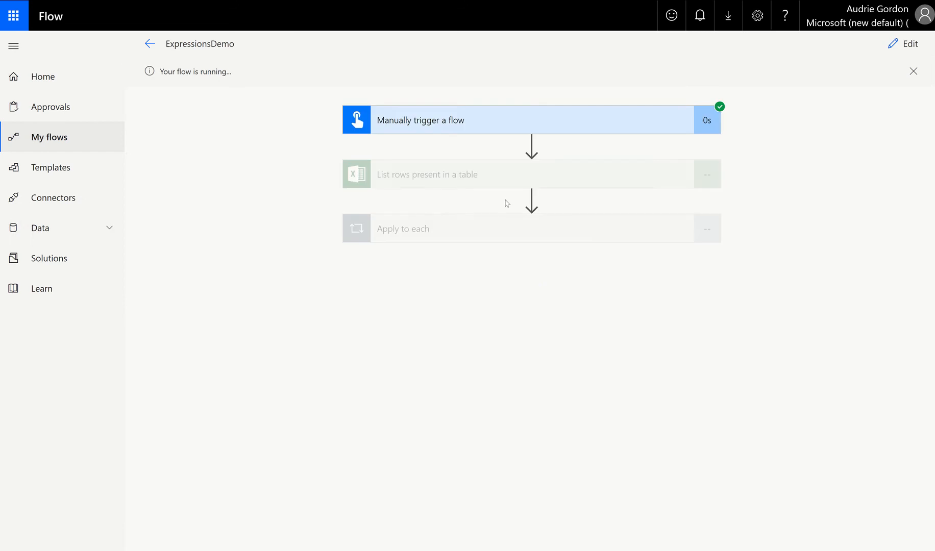
Examine the output body of the List rows run and compare the returned rows with the Excel table.
left_click(550, 184)
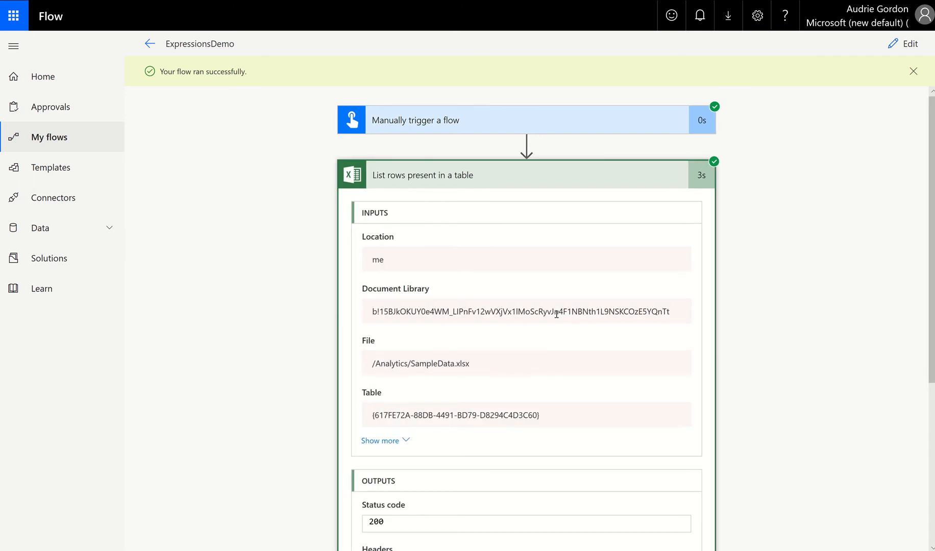
scroll(542, 333, "down", 6)
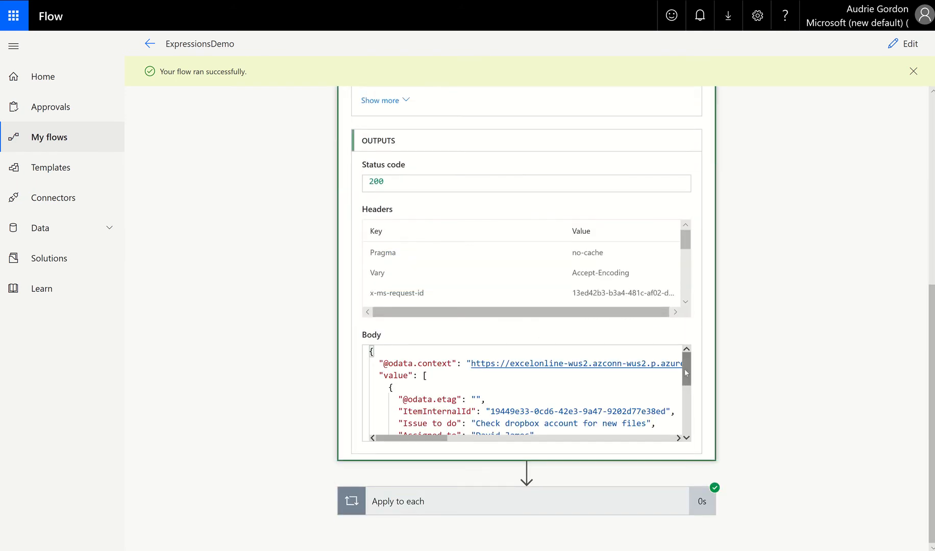
left_click_drag(686, 373, 697, 413)
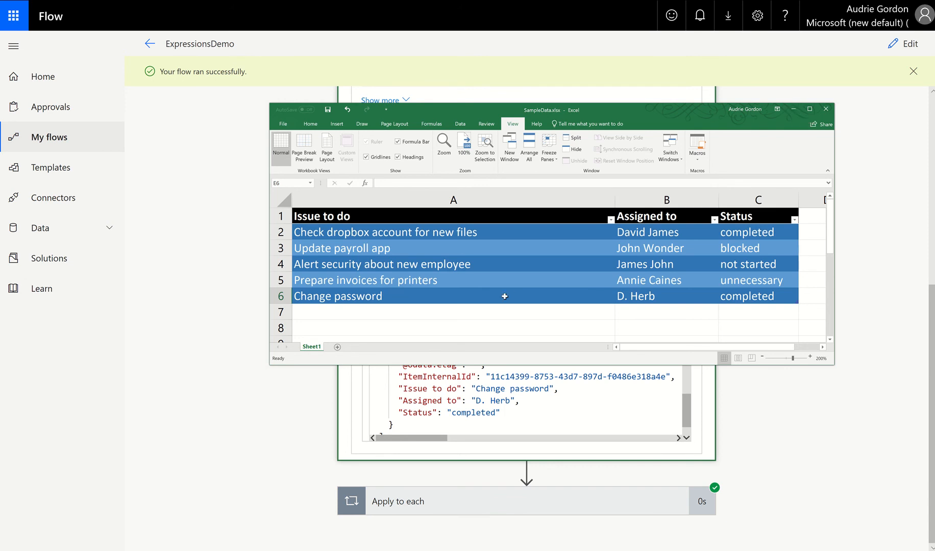
left_click(497, 315)
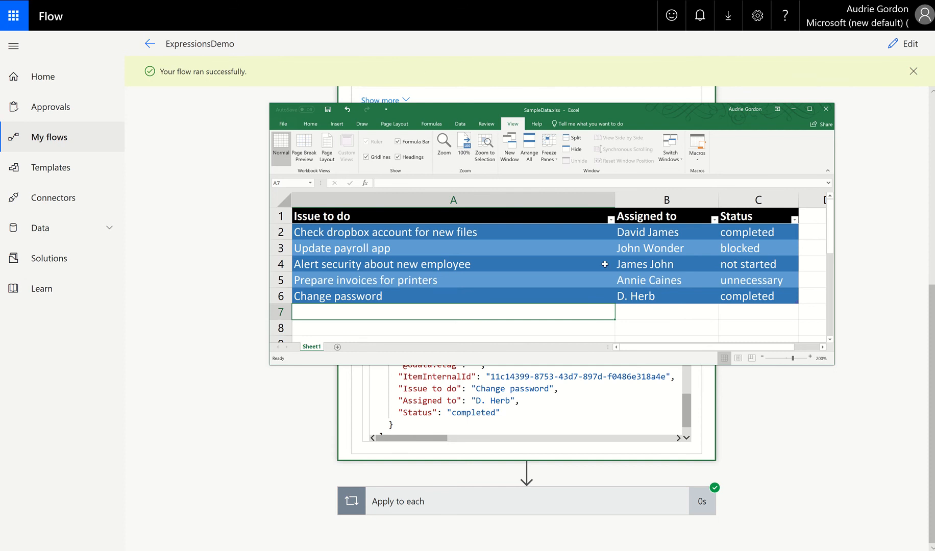
left_click(793, 109)
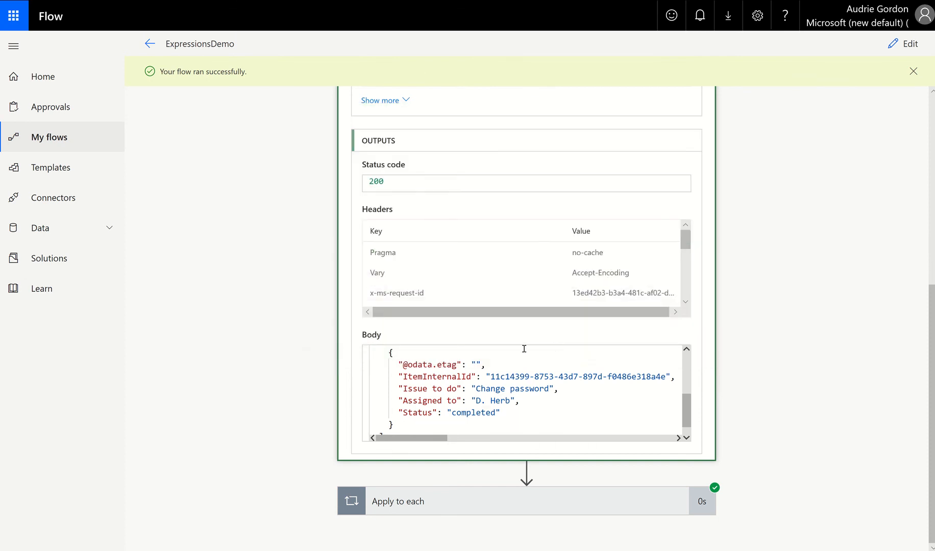
scroll(524, 348, "down", 2)
scroll(524, 349, "up", 6)
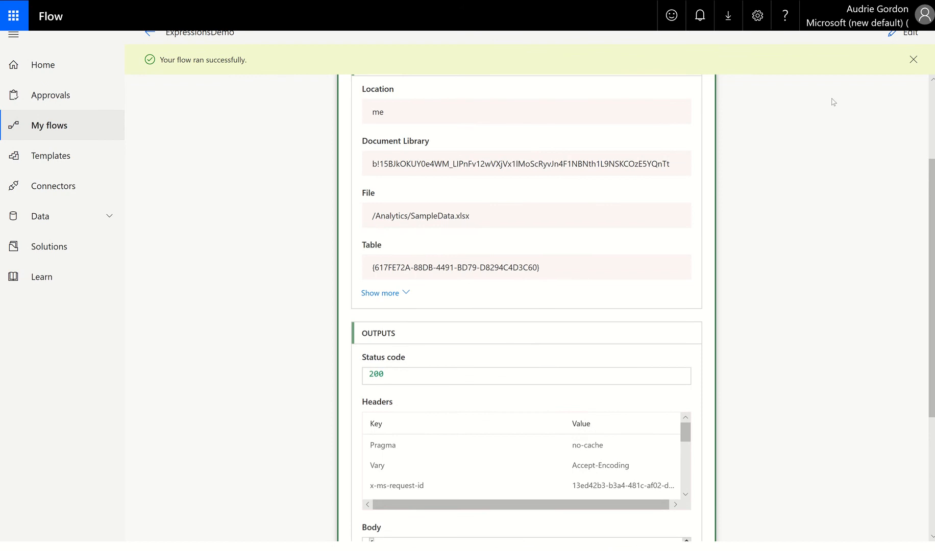
Edit the flow and extend the Filter Query to Status eq 'completed' or Status eq 'unnecessary'.
left_click(904, 32)
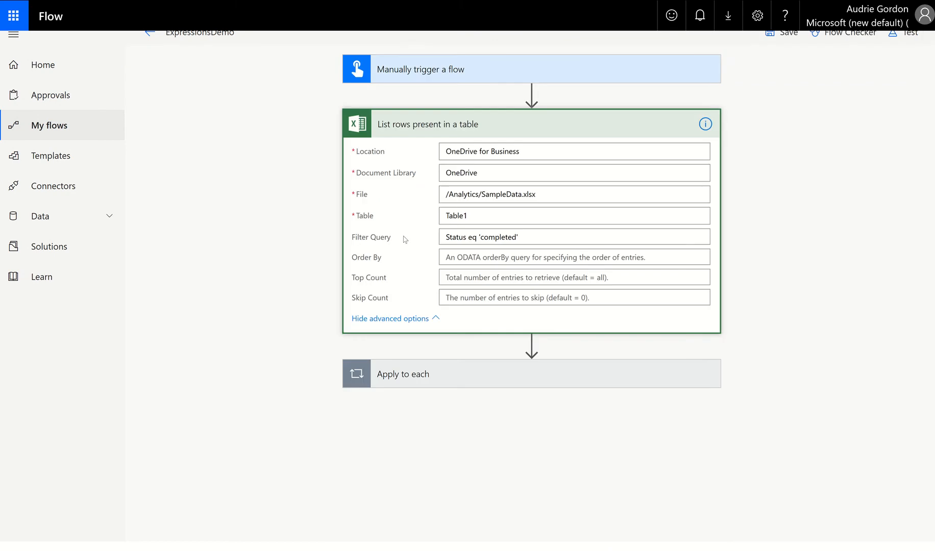
left_click(564, 235)
type("or")
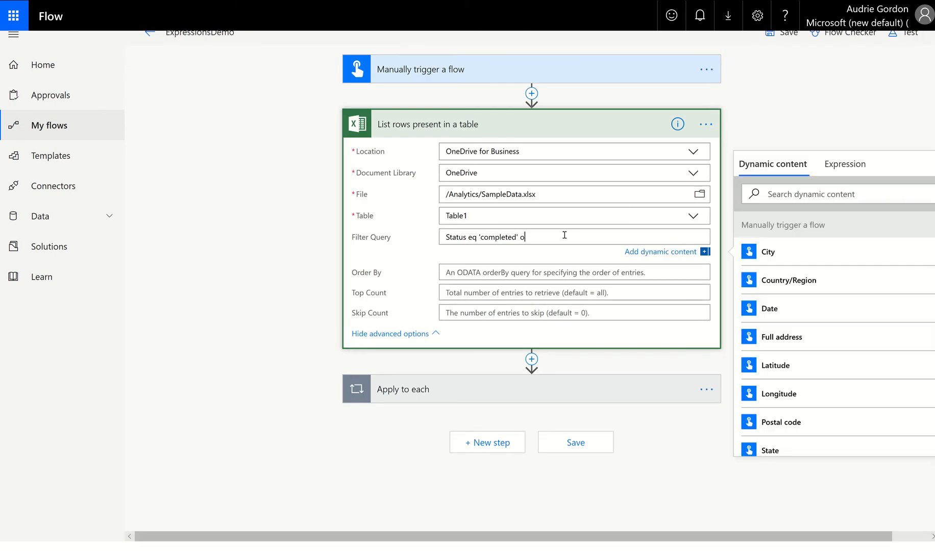
key("Left")
key("Left")
key("Left")
key("Left")
key("shift+Home")
key("ctrl+c")
key("End")
key("ctrl+v")
double_click(589, 237)
type("'unnecessary'")
Save the flow and run a manual test again with the combined two-status filter.
left_click(903, 33)
left_click(793, 142)
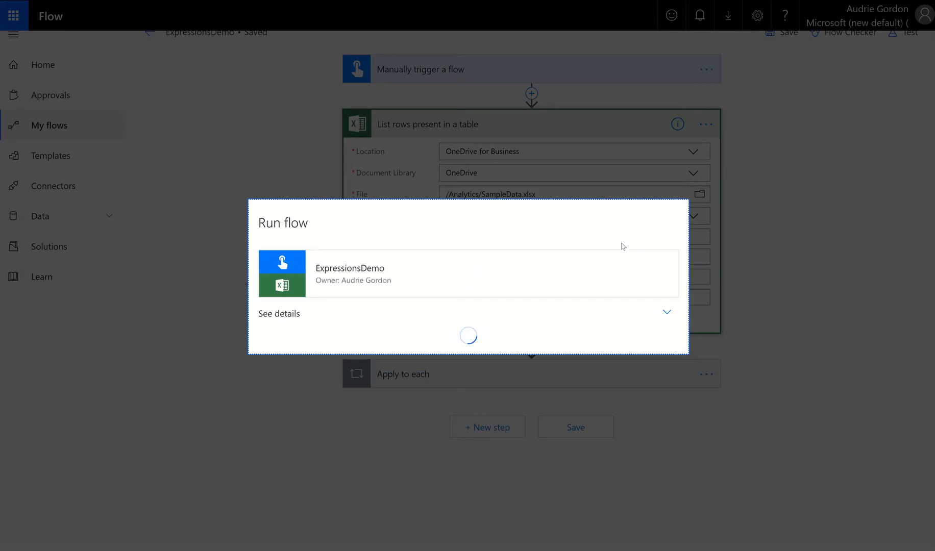
left_click(561, 342)
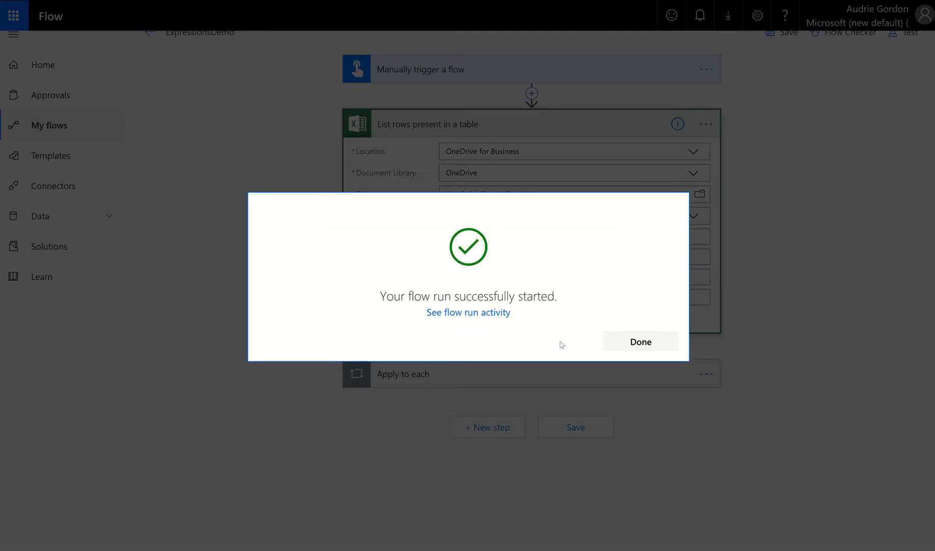
left_click(613, 342)
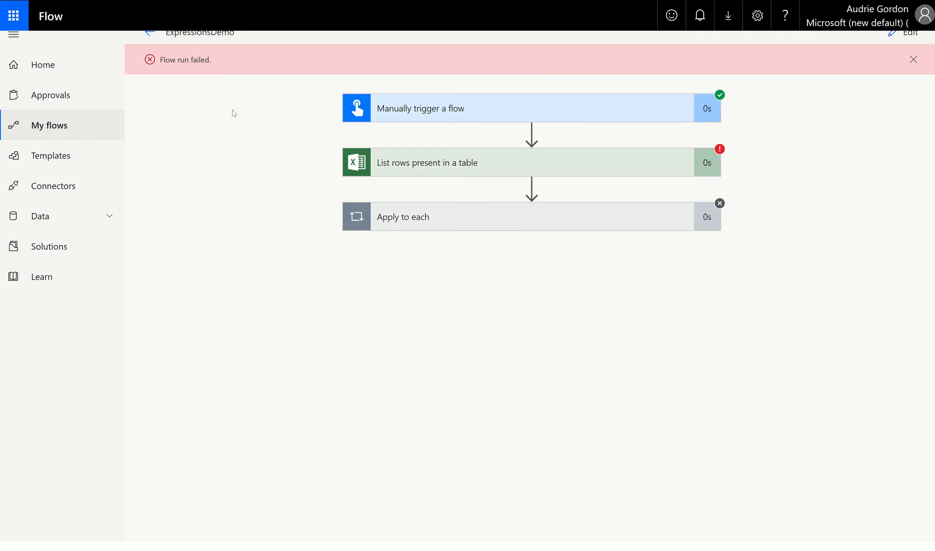
Examine the error message in the List rows output body for the supported filter operators and dismiss the run banner.
left_click(587, 171)
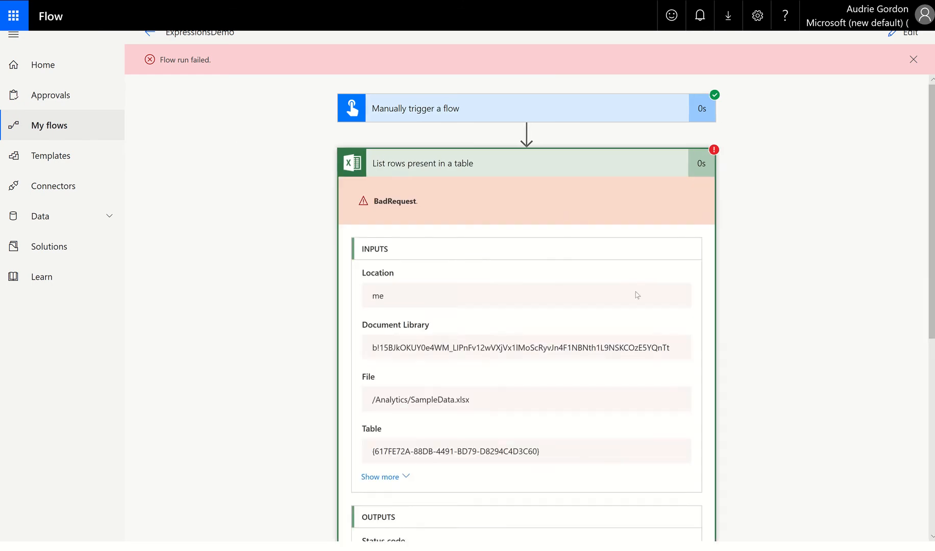
scroll(637, 295, "down", 7)
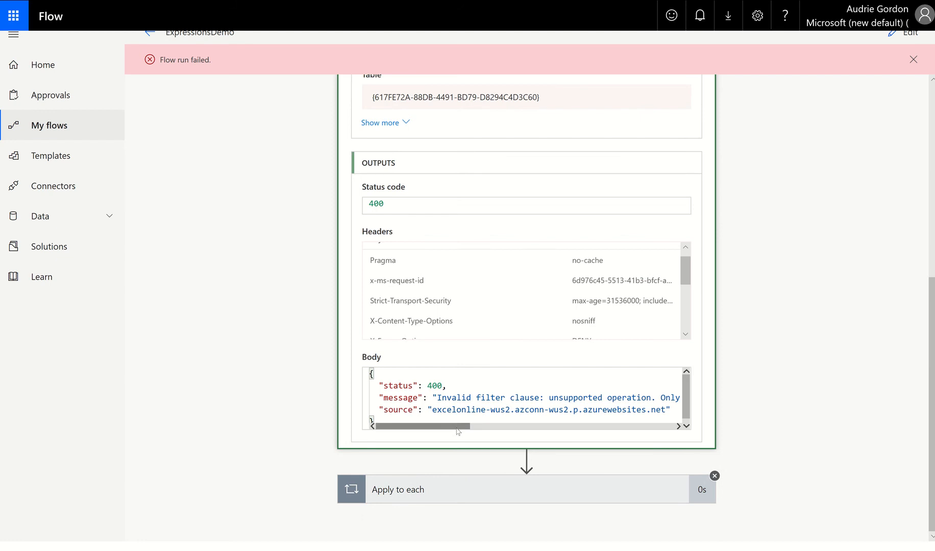
scroll(465, 429, "right", 5)
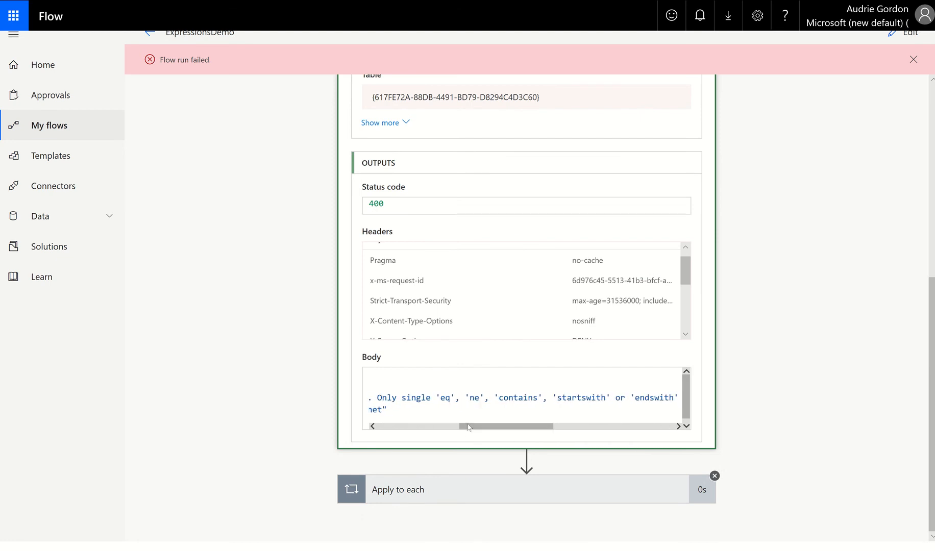
left_click_drag(376, 394, 654, 404)
mouse_move(504, 432)
left_mouse_down()
mouse_move(588, 434)
mouse_move(488, 433)
left_mouse_up()
left_click(576, 398)
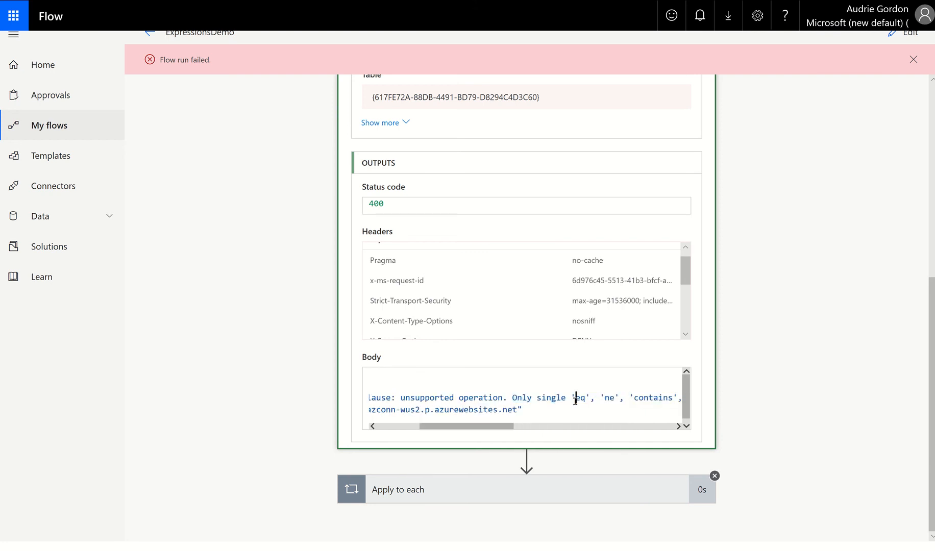
left_click_drag(576, 399, 588, 398)
left_click(914, 61)
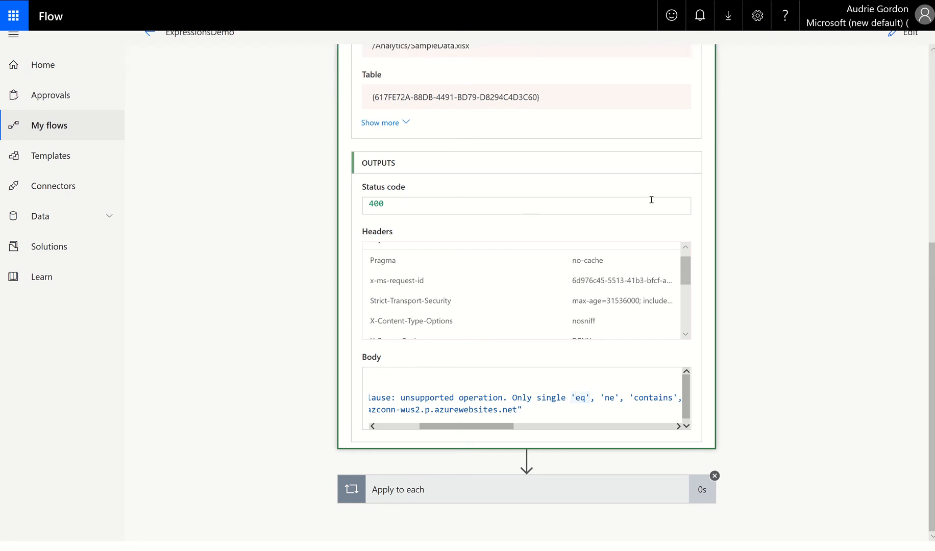
Return to editing the flow and clear the Filter Query of the List rows action.
left_click(911, 40)
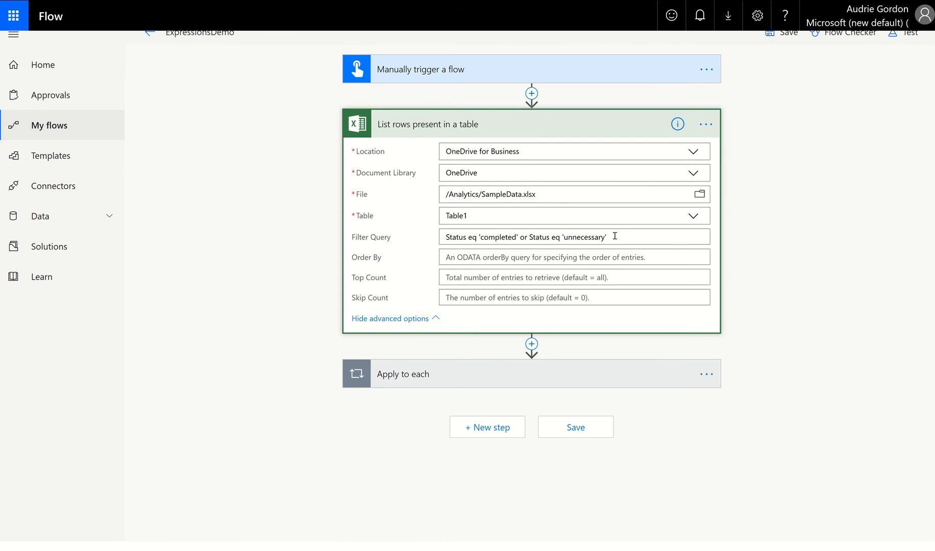
left_click_drag(645, 240, 397, 239)
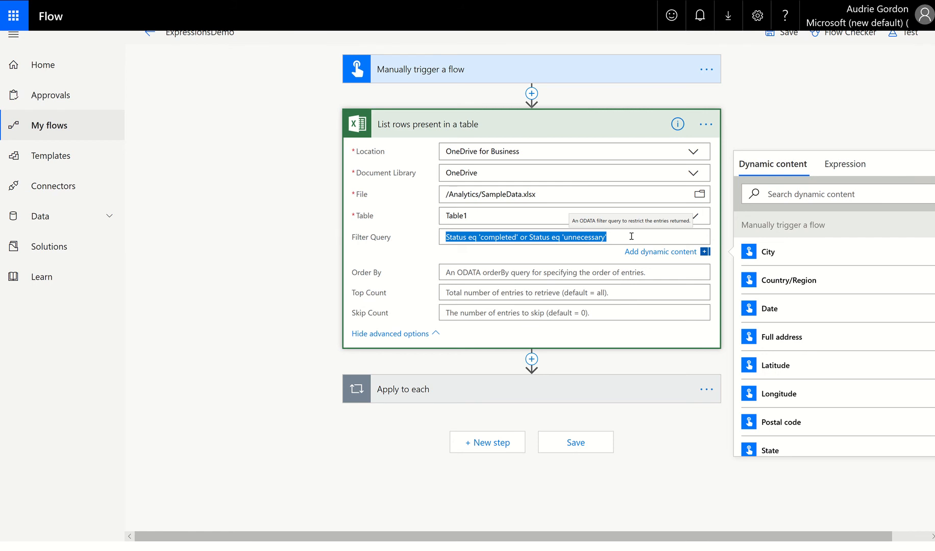
key("BackSpace")
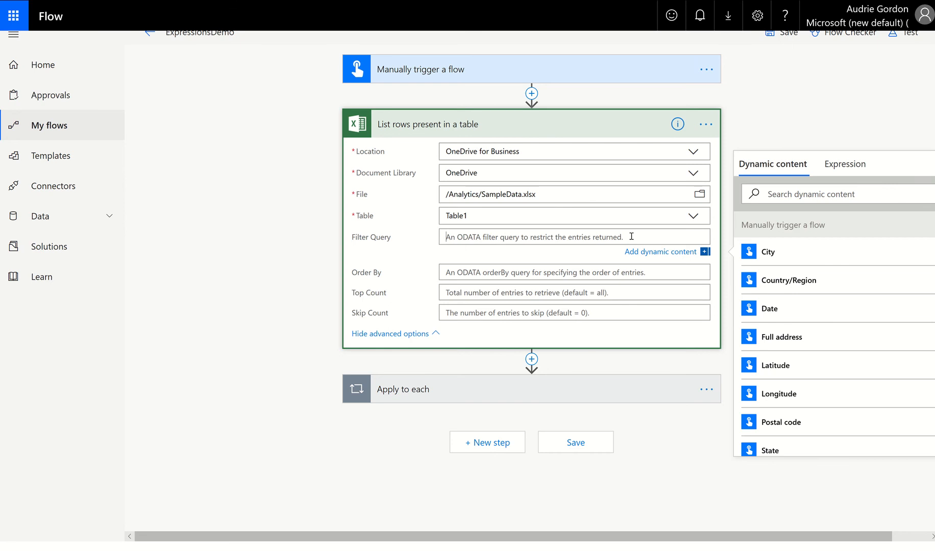
Expand the Apply to each loop and review its input and the Or condition on Status.
left_click(562, 393)
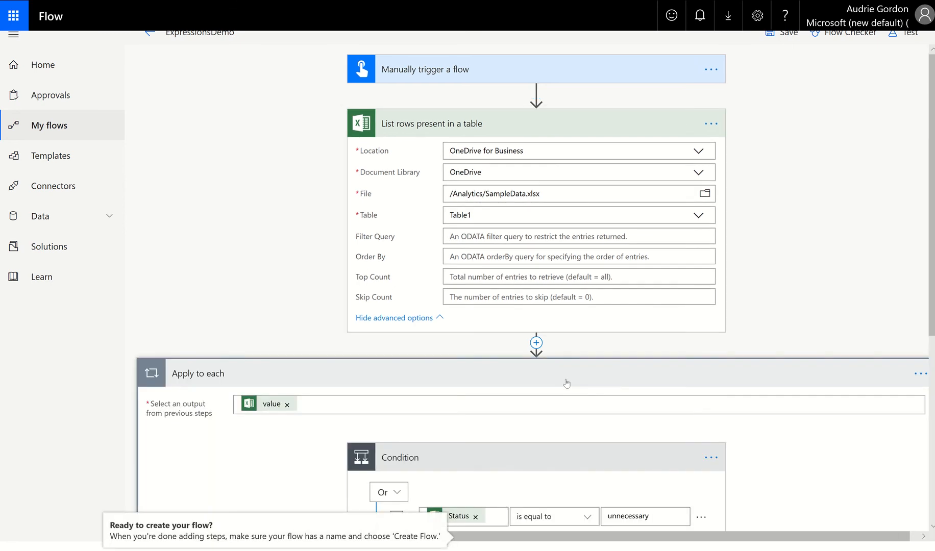
scroll(567, 383, "down", 5)
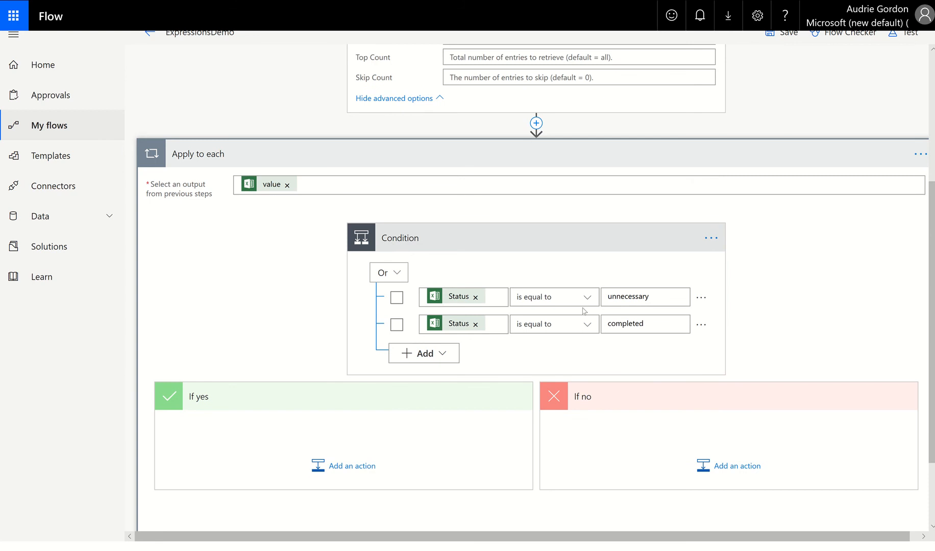
scroll(585, 200, "up", 5)
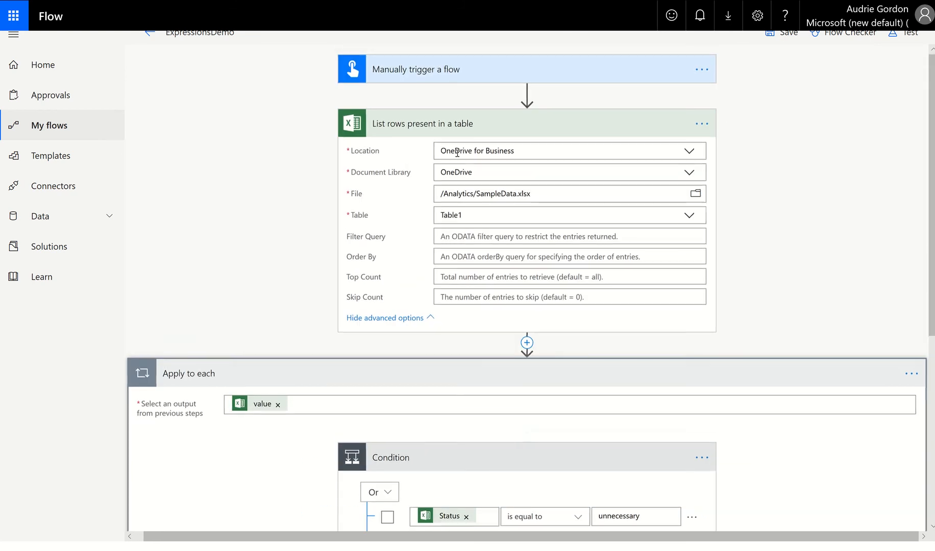
left_click(326, 402)
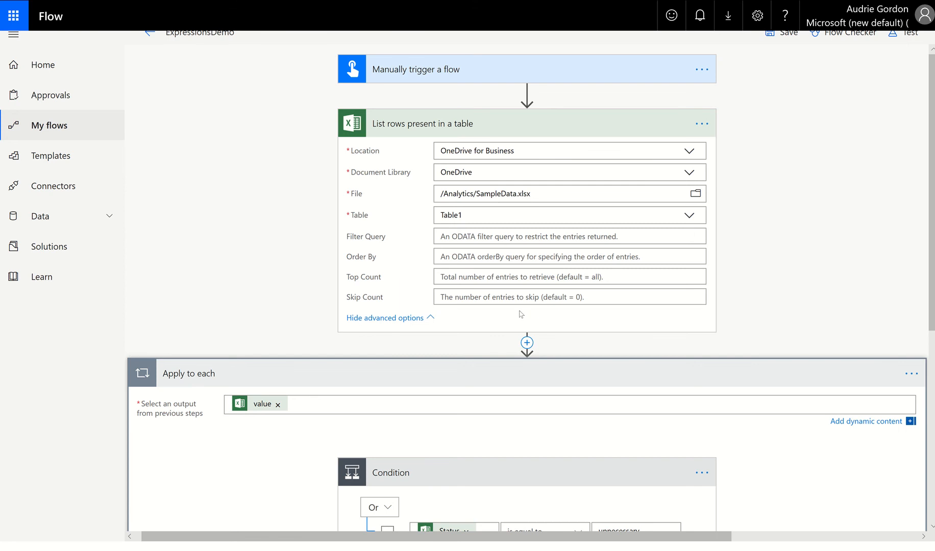
Delete the existing Condition inside the Apply to each loop and add a new empty Condition in its place.
scroll(522, 314, "down", 5)
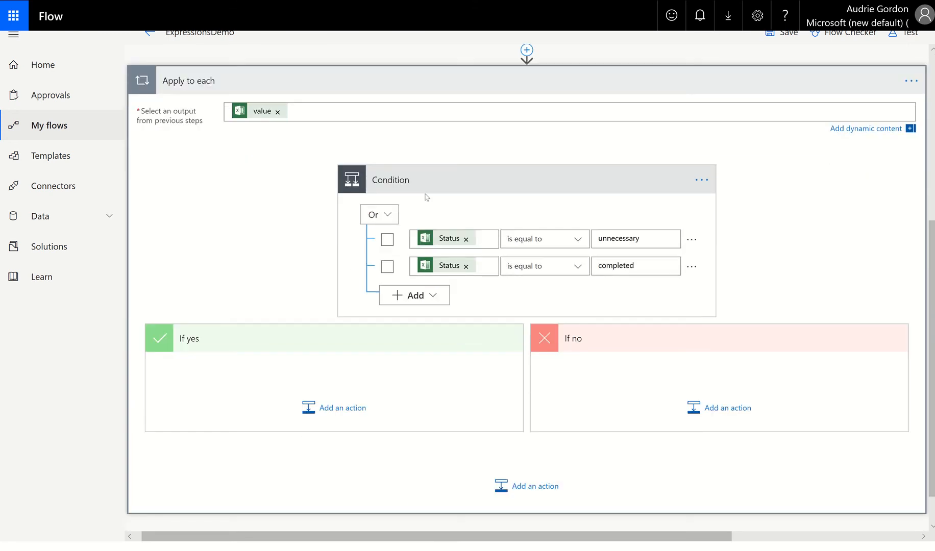
left_click(702, 180)
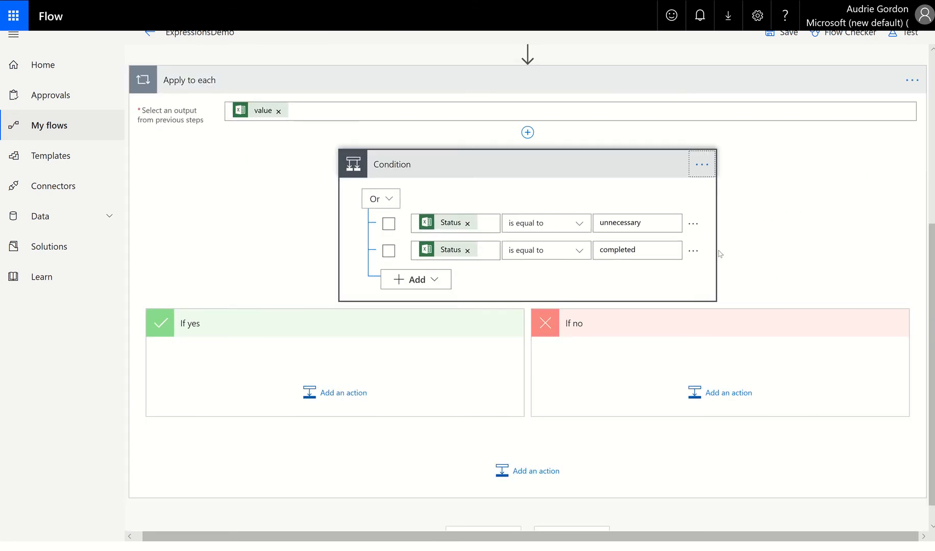
left_click(703, 170)
left_click(751, 282)
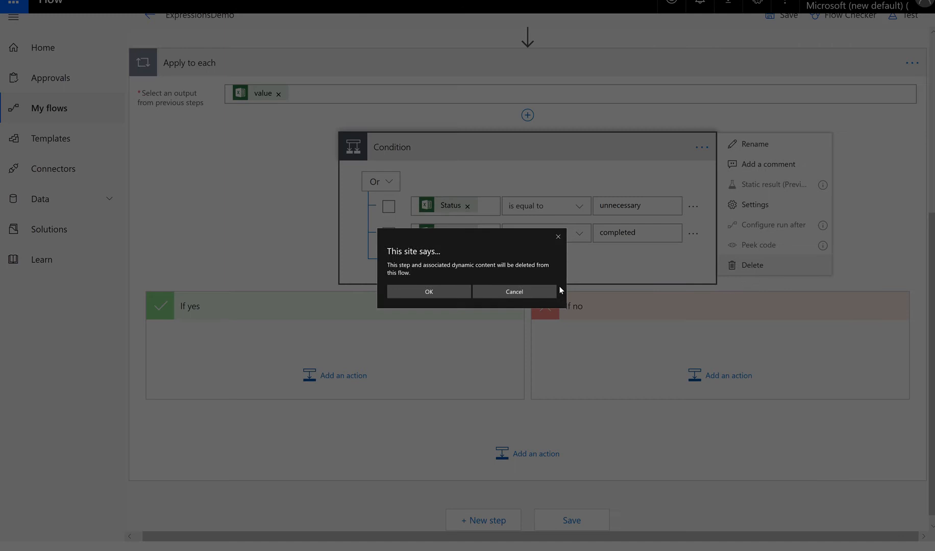
key("Return")
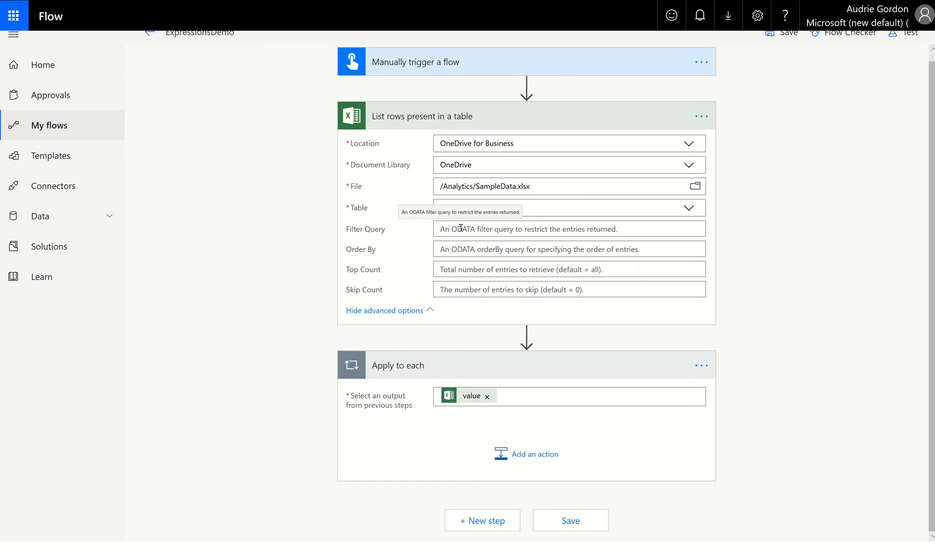
left_click(527, 464)
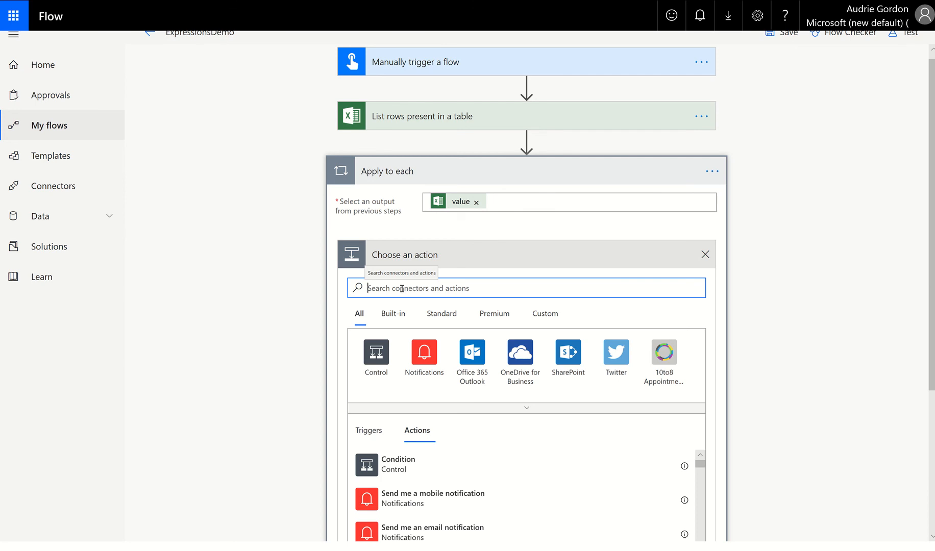
left_click(405, 473)
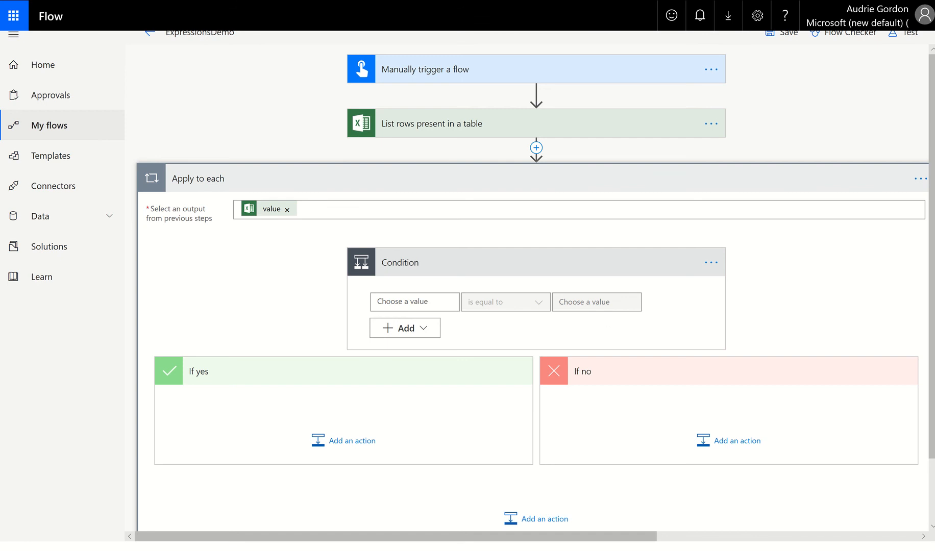
Switch to Notepad to review the or(equals()) expression for the two statuses, and minimize it again.
left_click(465, 548)
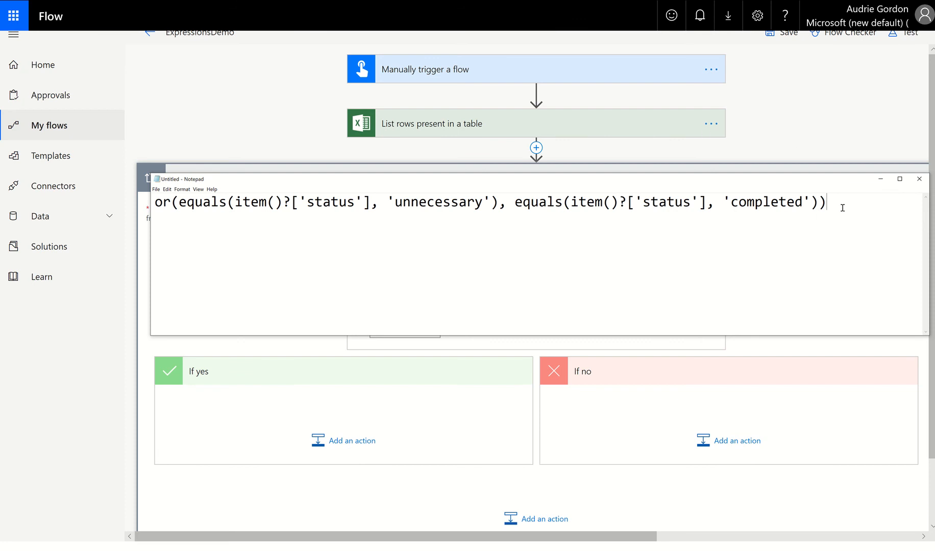
left_click_drag(851, 204, 134, 193)
left_click(246, 222)
left_click(881, 179)
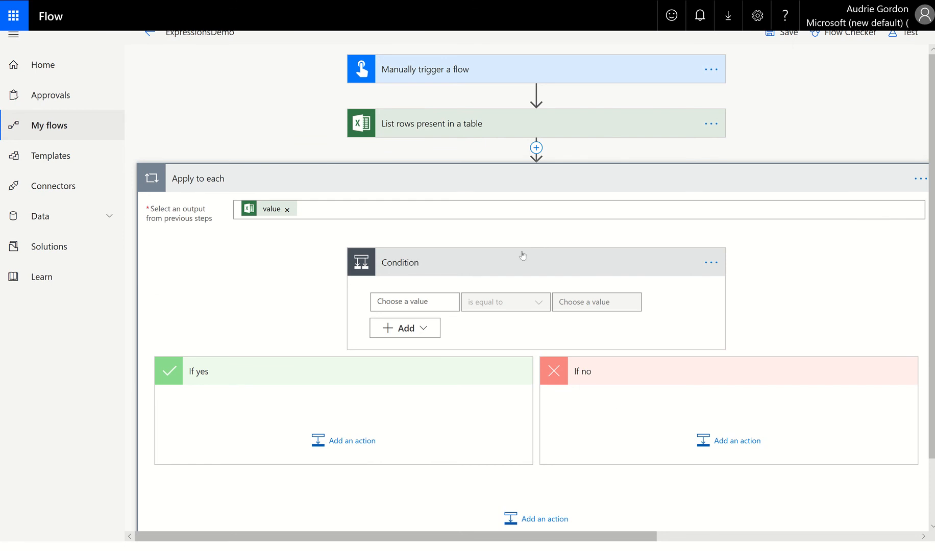
Set the first row of the Condition to the Status dynamic content is equal to completed.
left_click(392, 301)
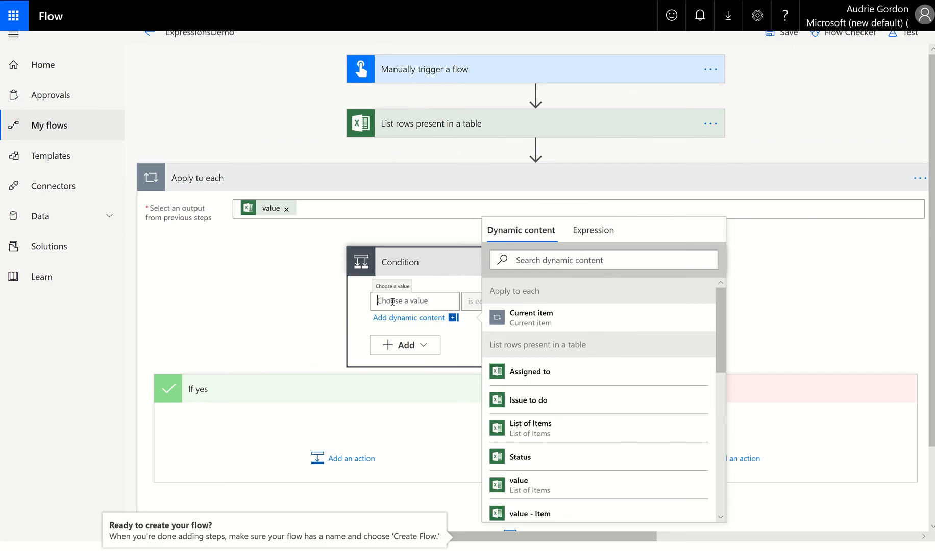
scroll(612, 443, "down", 2)
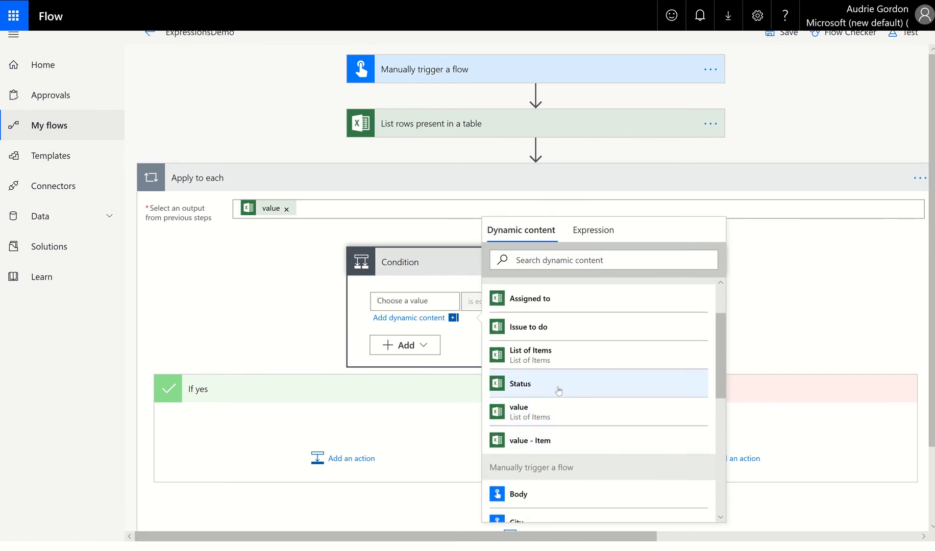
left_click(556, 393)
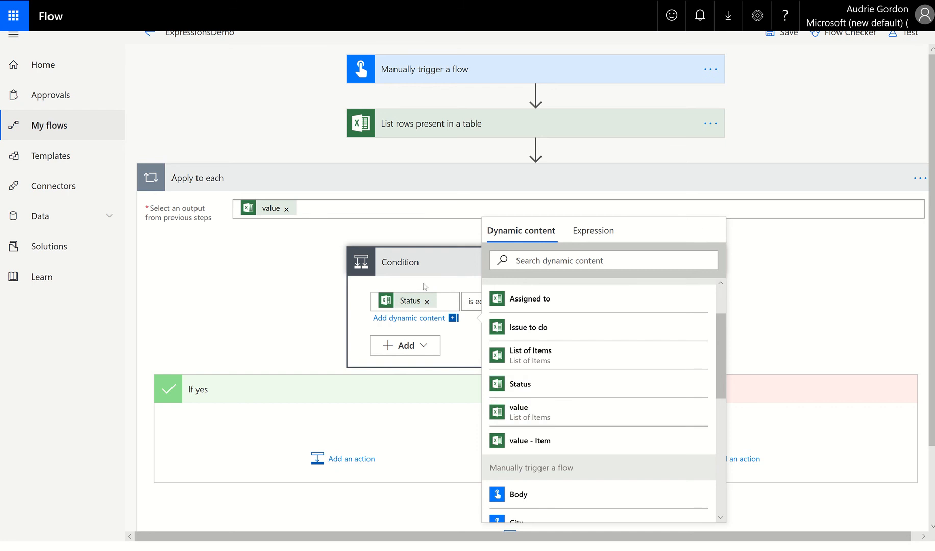
left_click(431, 285)
left_click(578, 300)
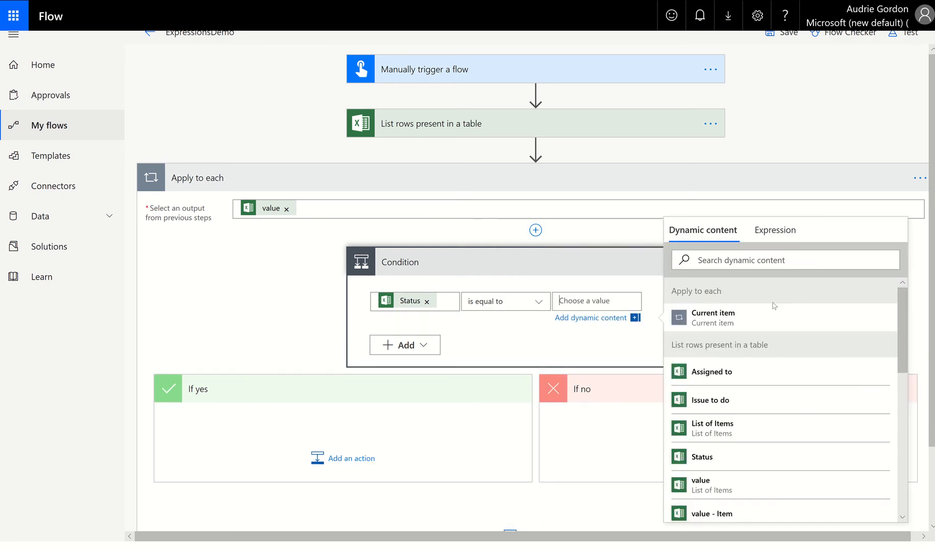
type("completed")
Add a second row to the Condition with the Status dynamic content is equal to unnecessary.
left_click(401, 345)
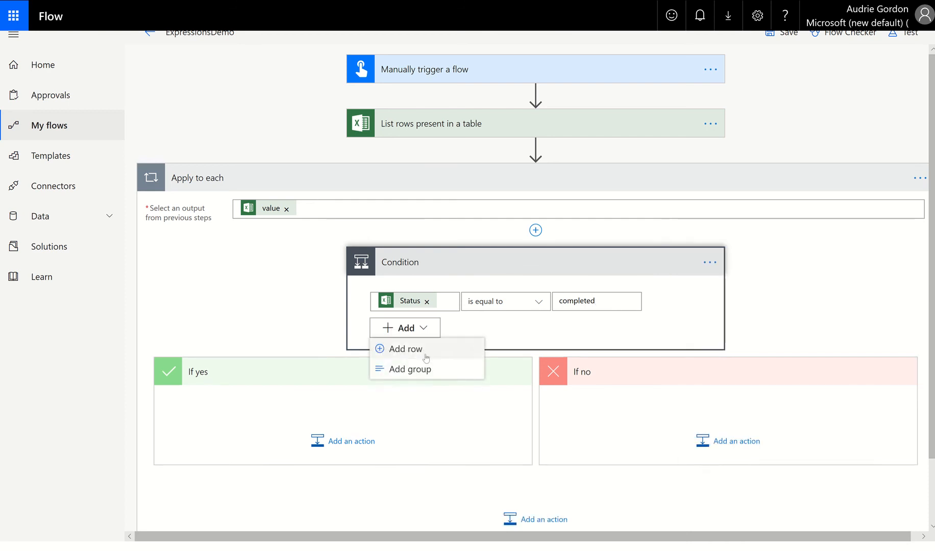
left_click(406, 349)
left_click(446, 348)
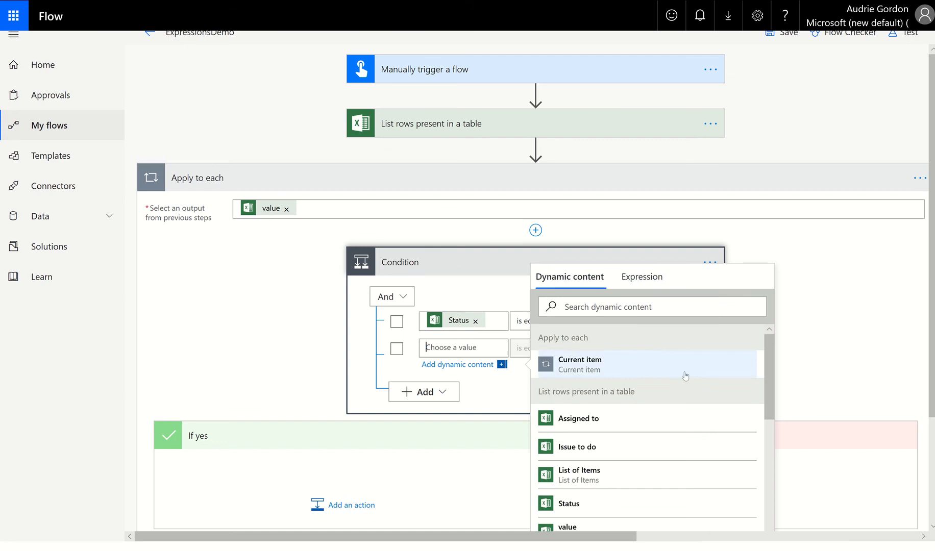
scroll(627, 428, "down", 1)
left_click(643, 469)
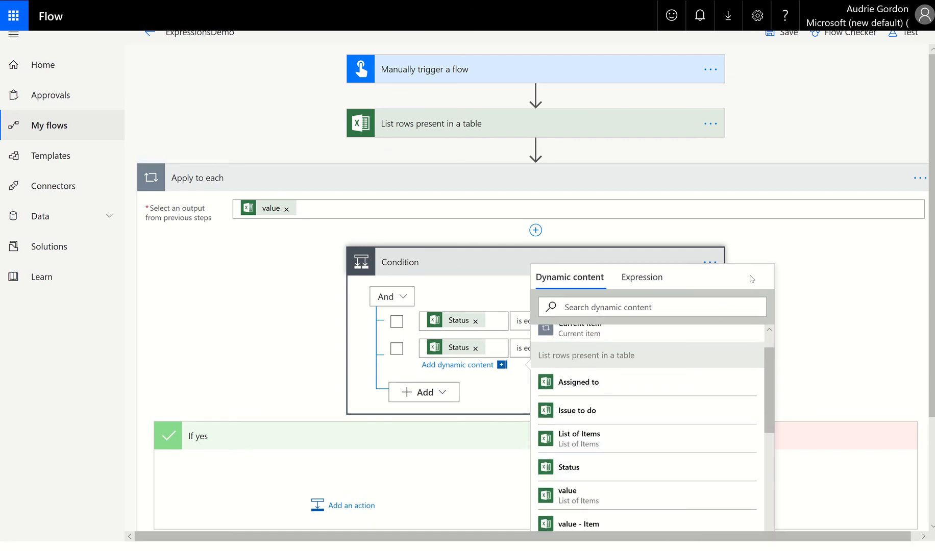
left_click(519, 352)
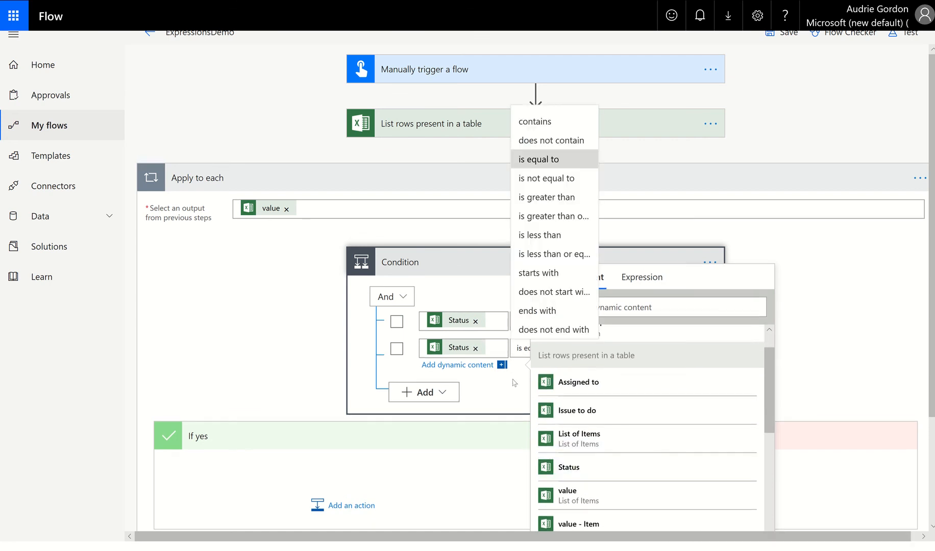
left_click(537, 381)
left_click(659, 351)
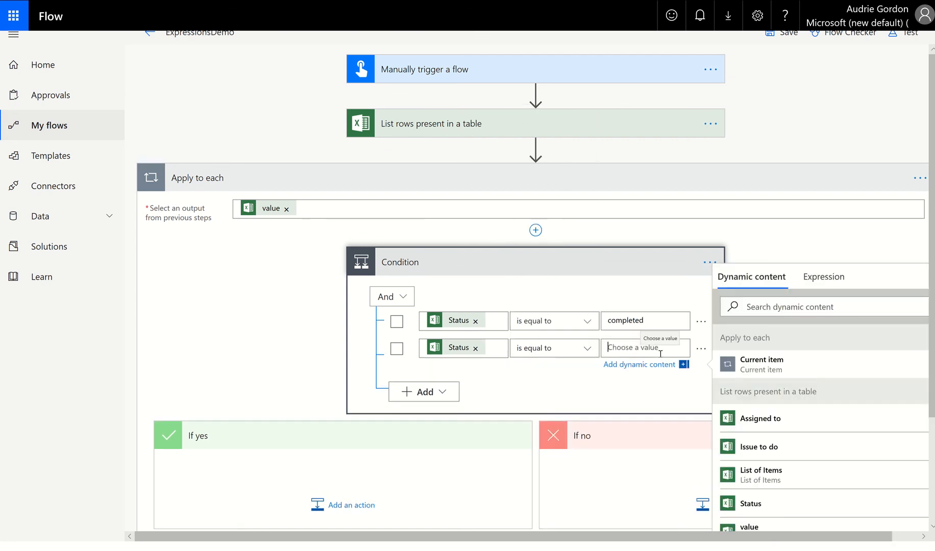
type("unnec")
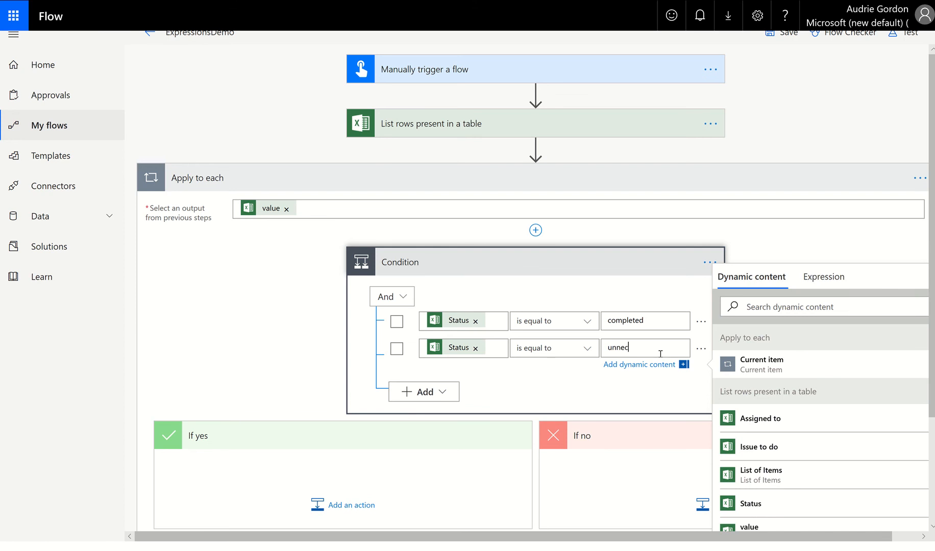
type("essary")
left_click(668, 315)
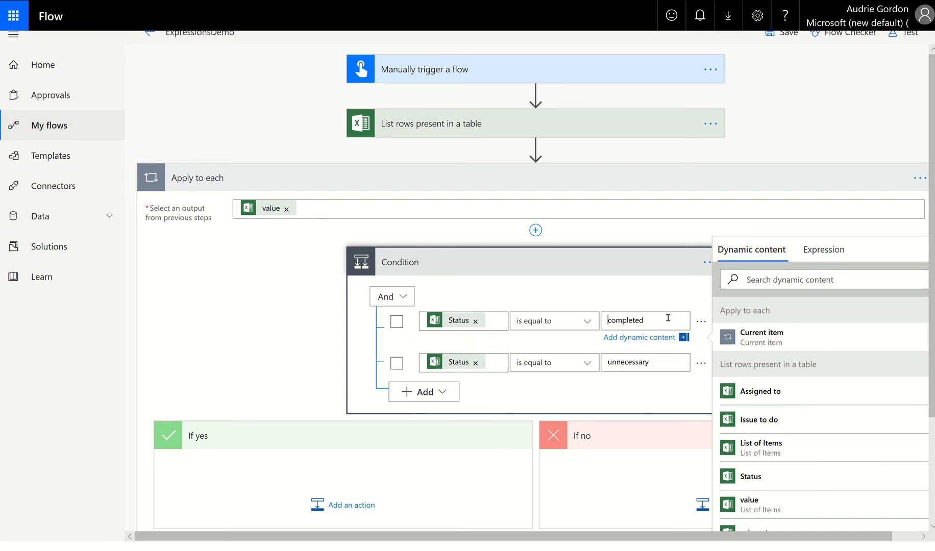
left_click(659, 355)
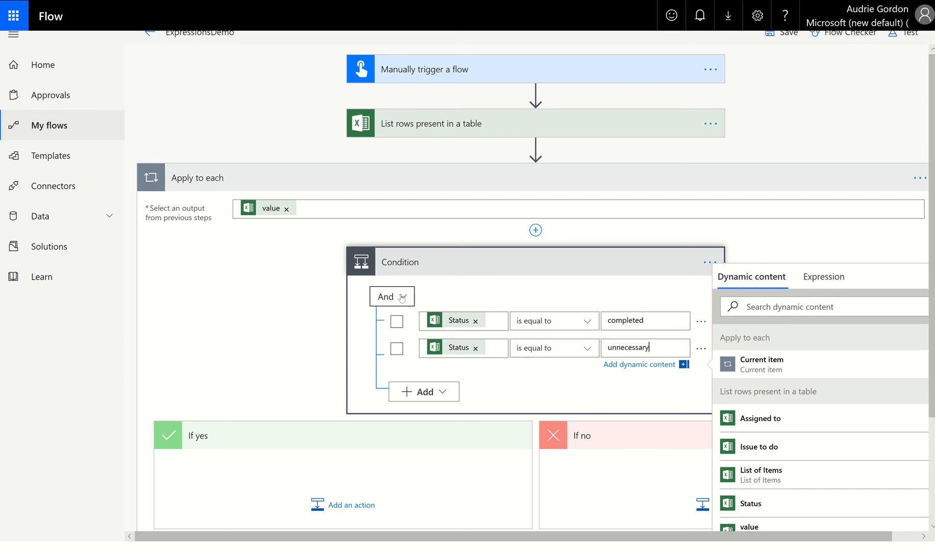
Check the Status values in the SampleData.xlsx workbook in Excel, and change the Condition's grouping operator to Or.
left_click(403, 297)
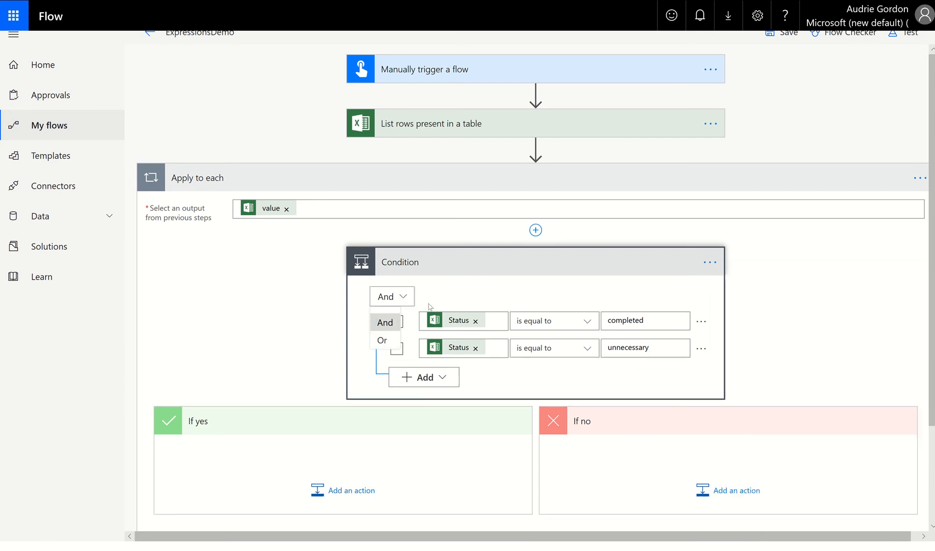
left_click(397, 302)
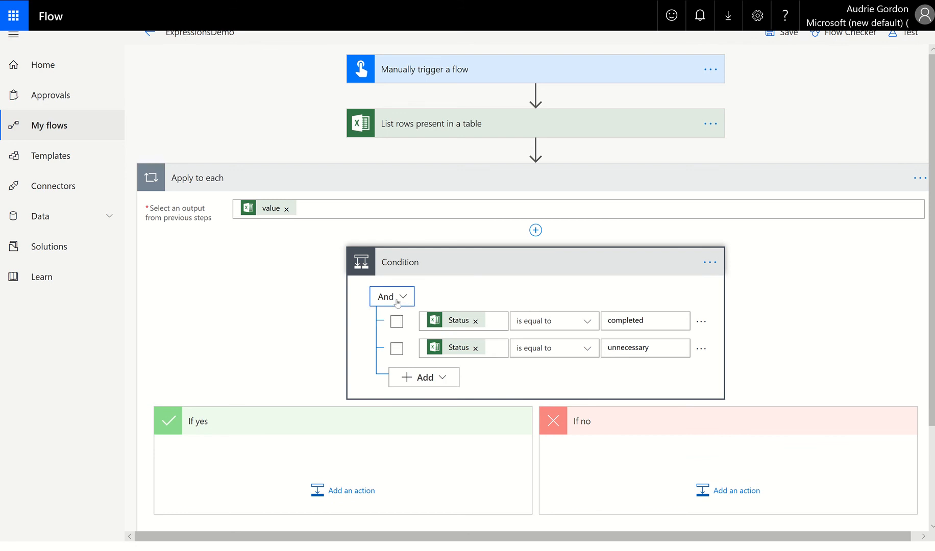
key("alt+Tab")
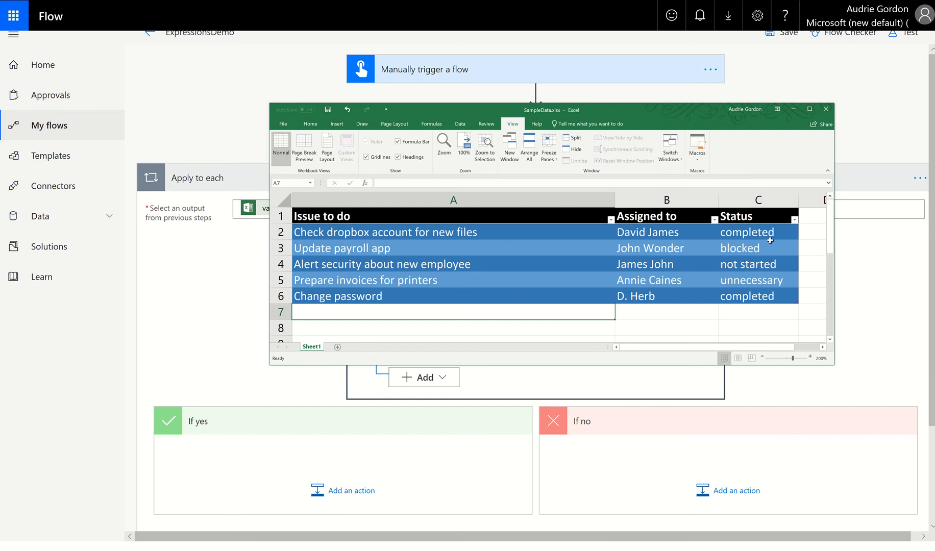
left_click(793, 109)
left_click(388, 301)
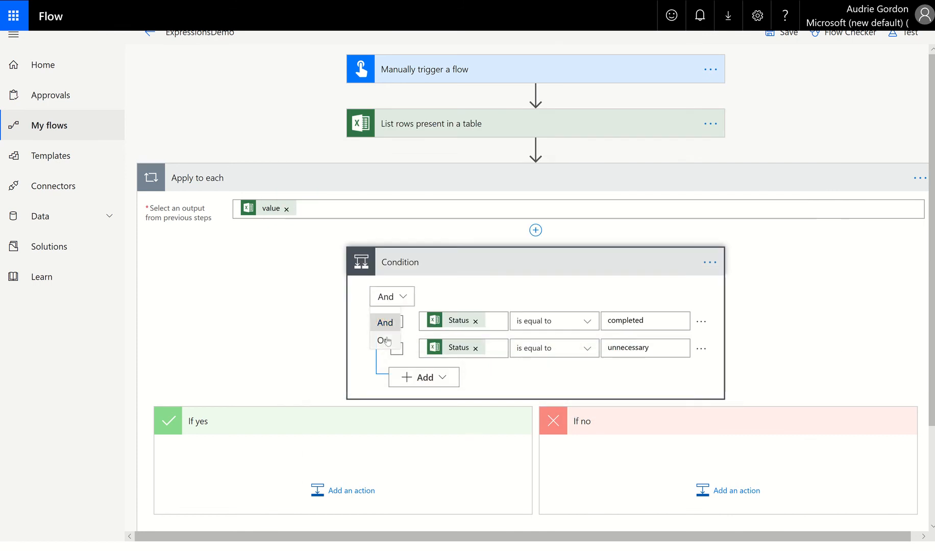
left_click(387, 341)
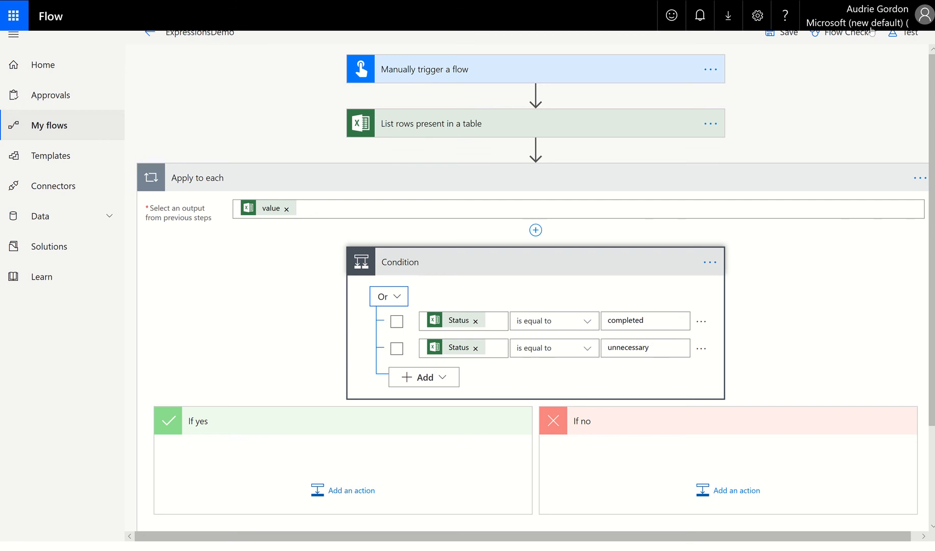
Save the flow with the rebuilt Or condition, run a manual test and open the run details.
left_click(904, 32)
left_click(755, 145)
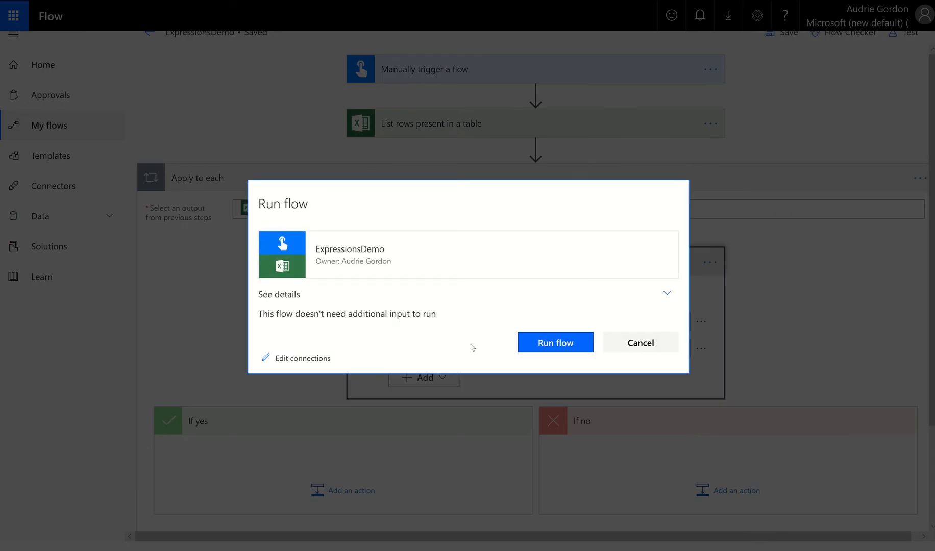
left_click(538, 341)
left_click(639, 341)
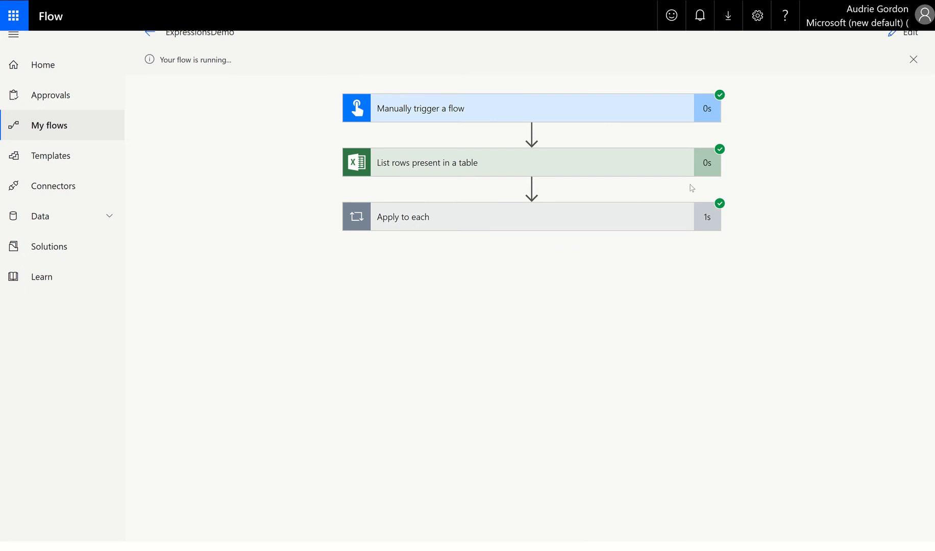
Expand the Apply to each run and examine the Condition's expression result through all five iterations.
left_click(575, 228)
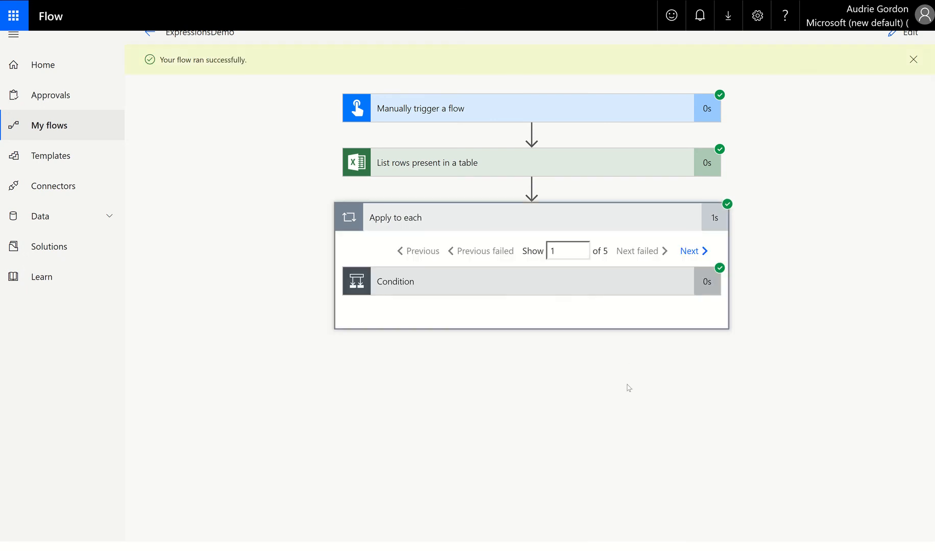
left_click(603, 281)
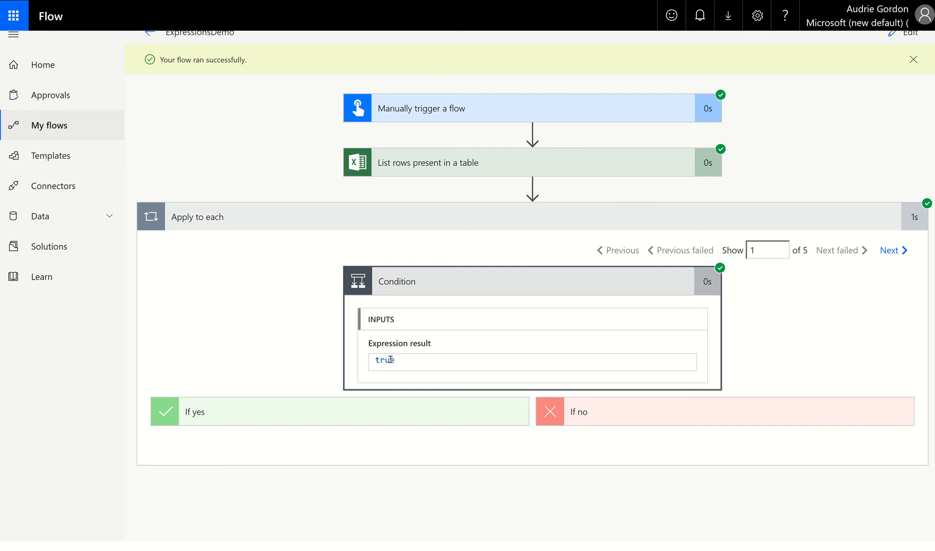
left_click(891, 251)
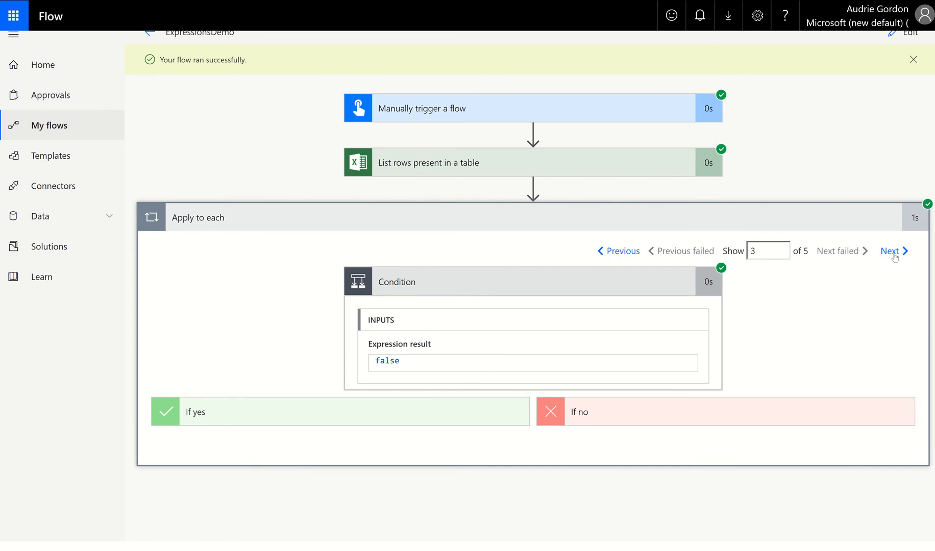
left_click(894, 253)
left_click(895, 256)
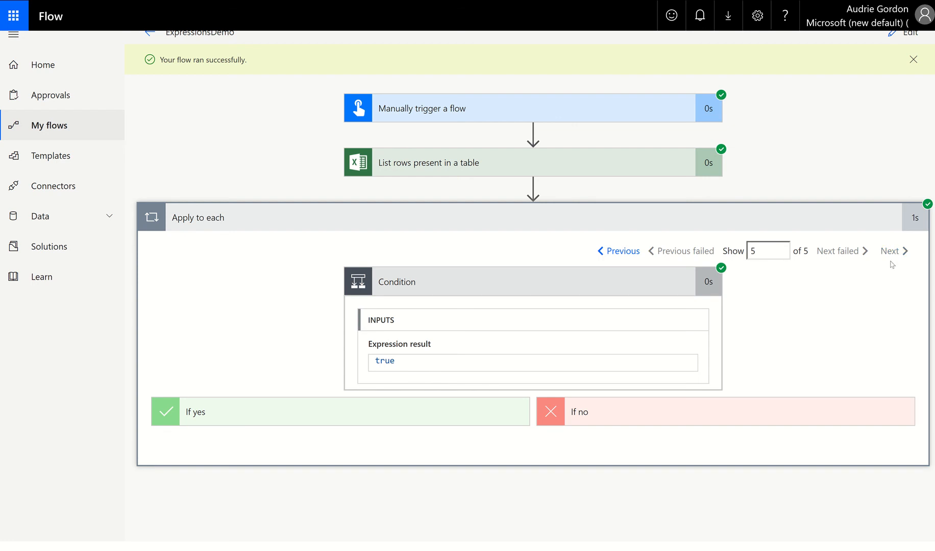